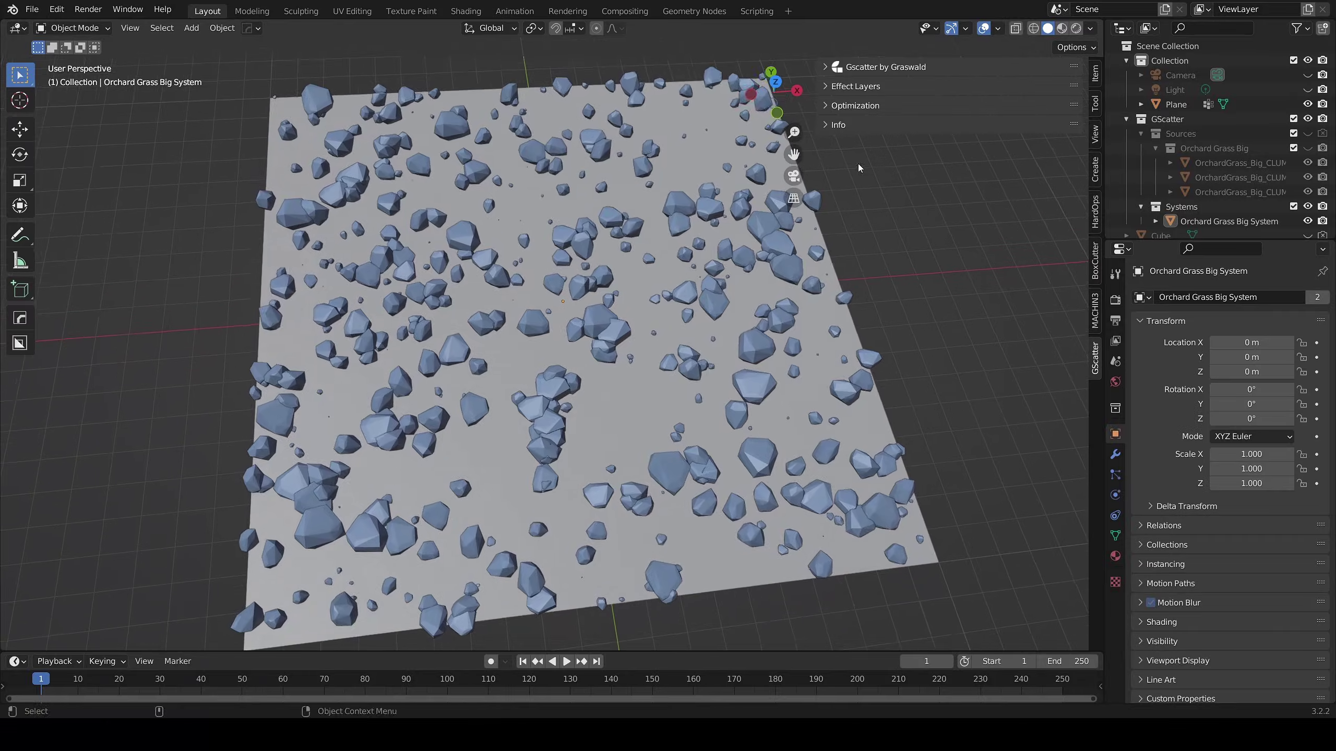
# Open the Gscatter settings and turn off the proxy display of the Orchard Grass Big System to show real grass.
pyautogui.moveTo(860, 86); pyautogui.dragTo(861, 69)
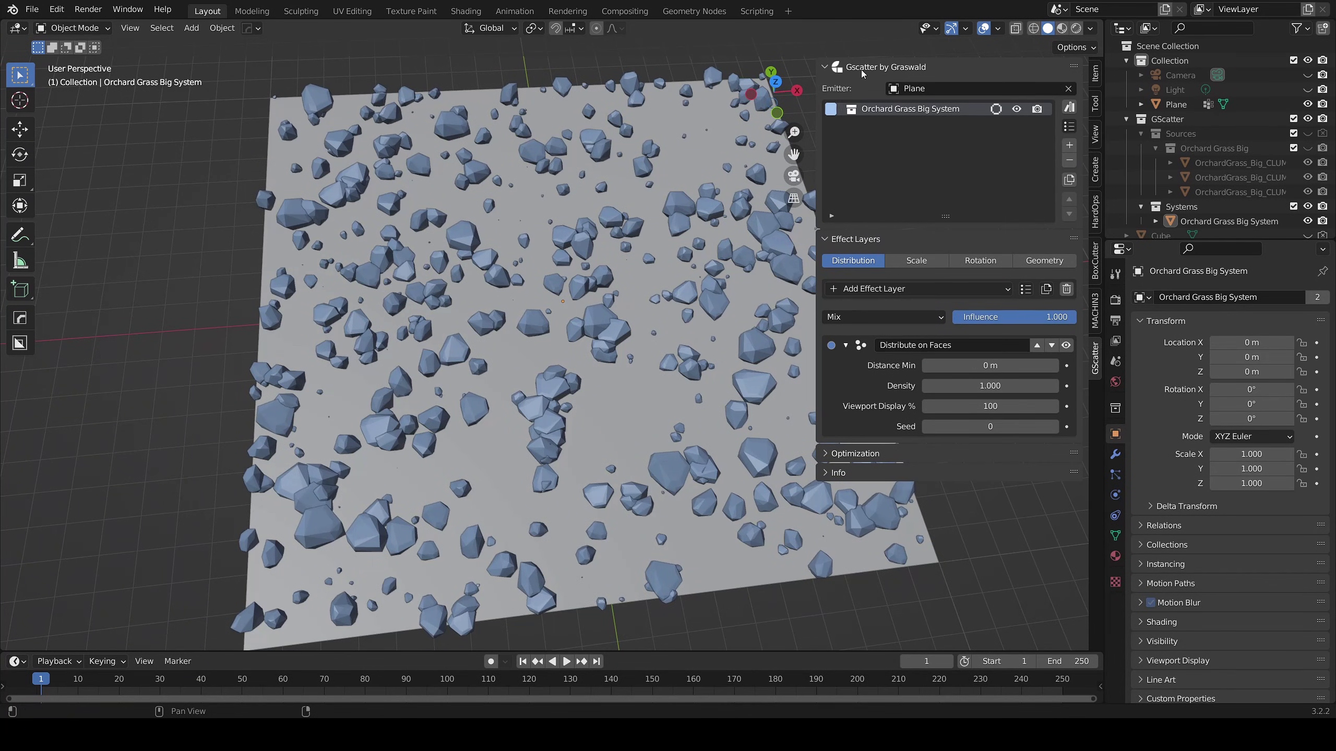
pyautogui.click(996, 108)
pyautogui.scroll(3, 702, 382)
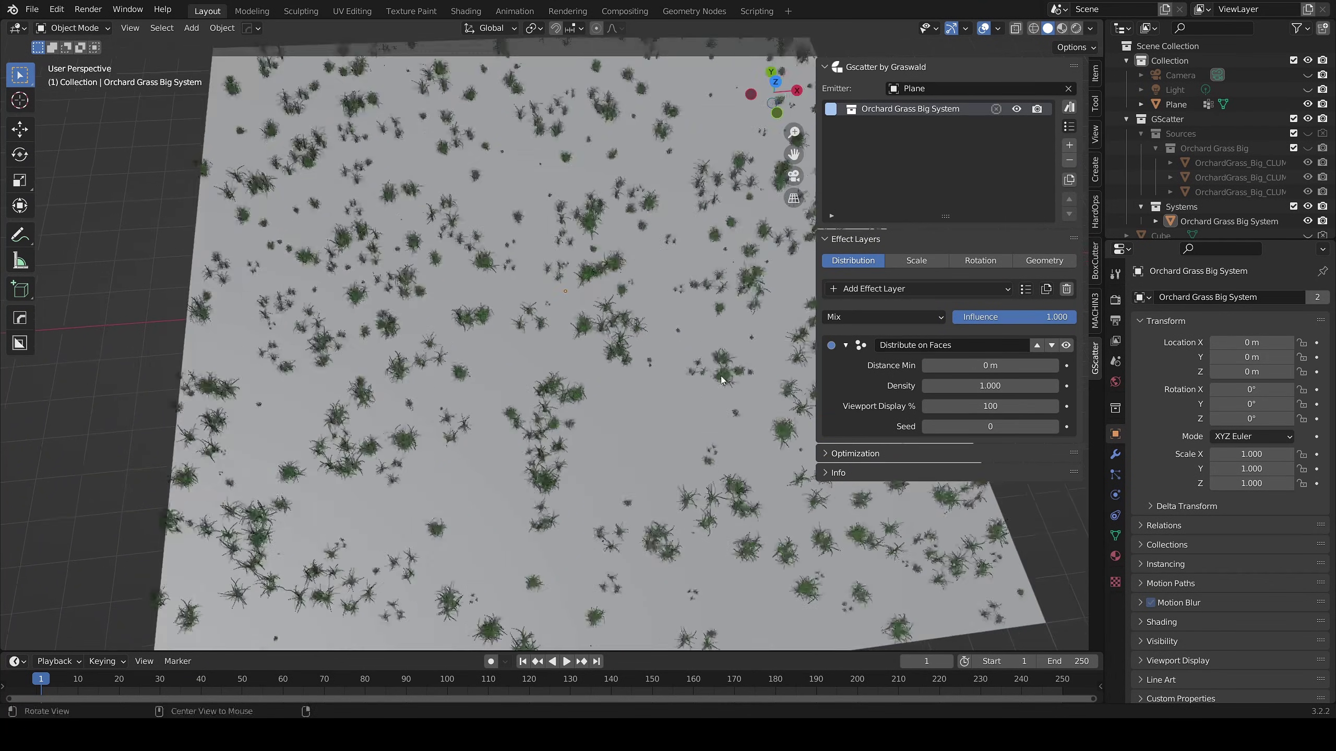
pyautogui.scroll(-2, 657, 399)
pyautogui.moveTo(645, 357); pyautogui.dragTo(626, 392, button='middle')
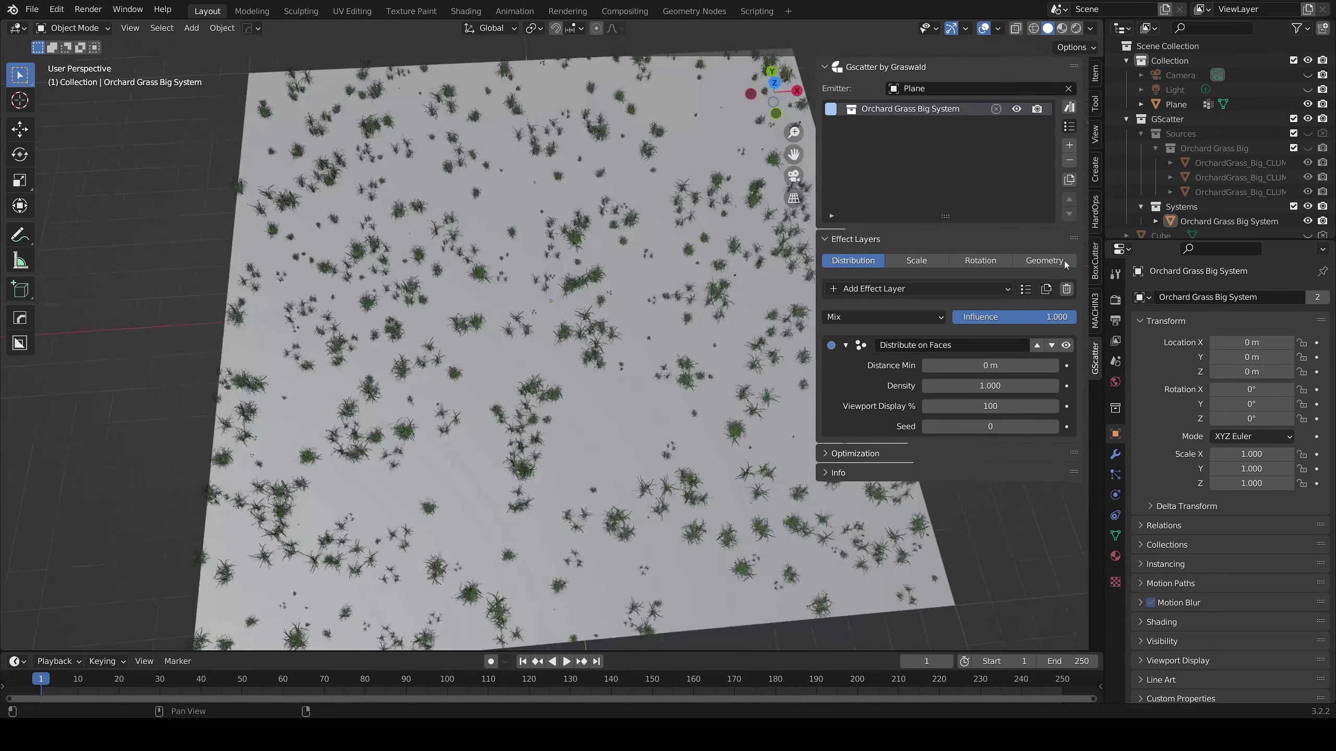
# Try the Weight Paint and Bands, Rings, Bands, Even Covering and Smiley presets in turn on the grass system.
pyautogui.click(1069, 127)
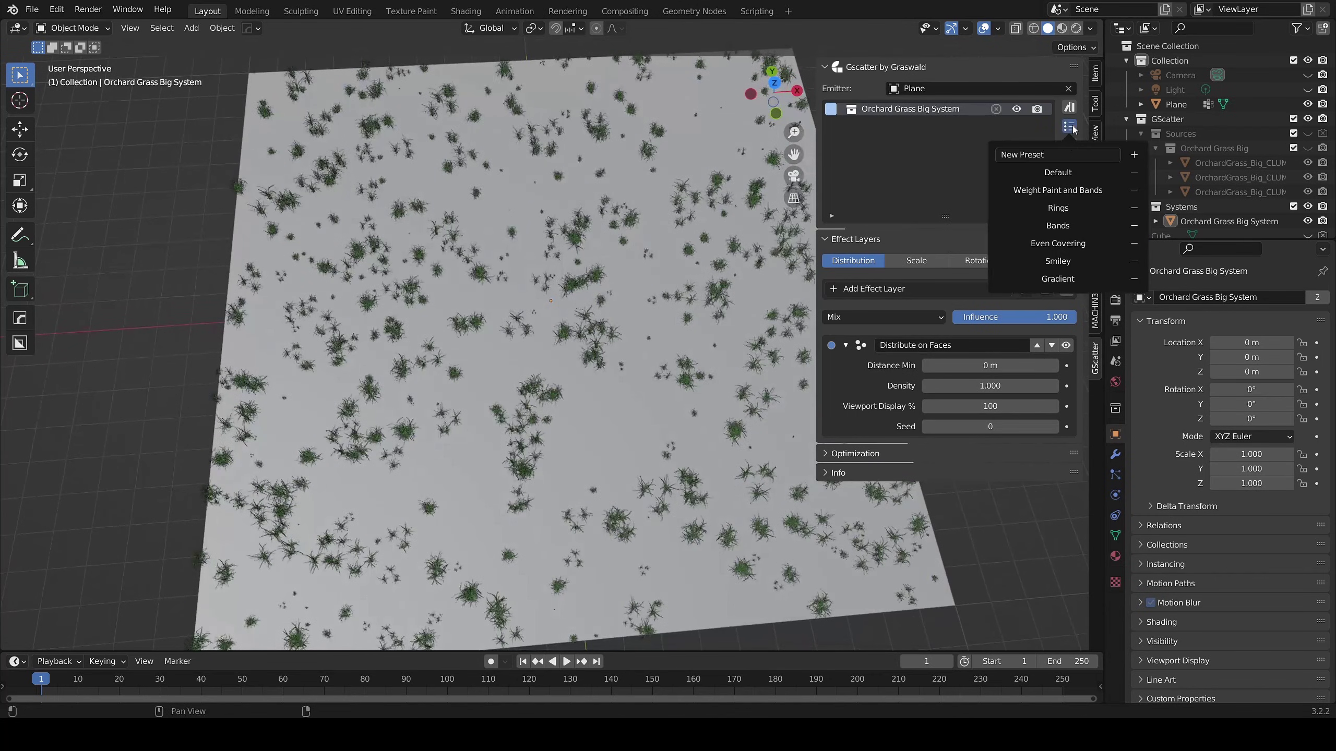
pyautogui.click(1039, 190)
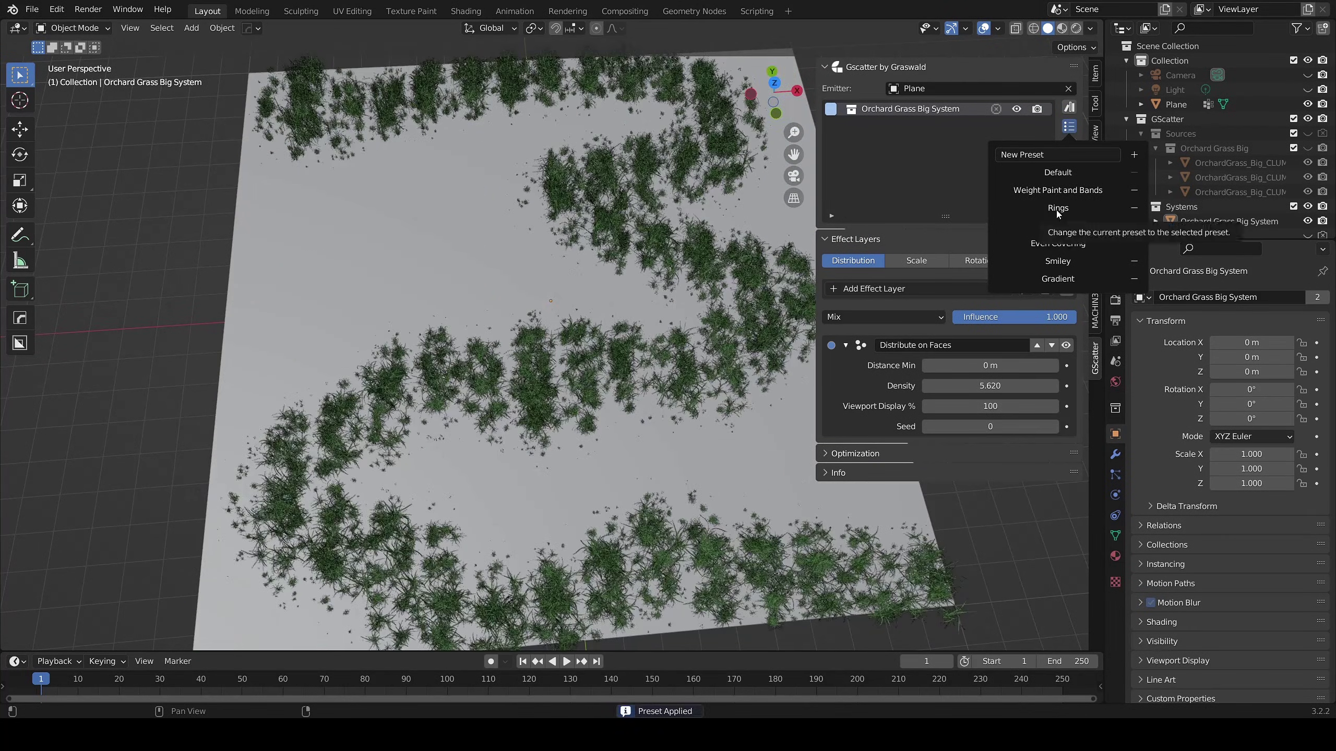
pyautogui.click(1056, 210)
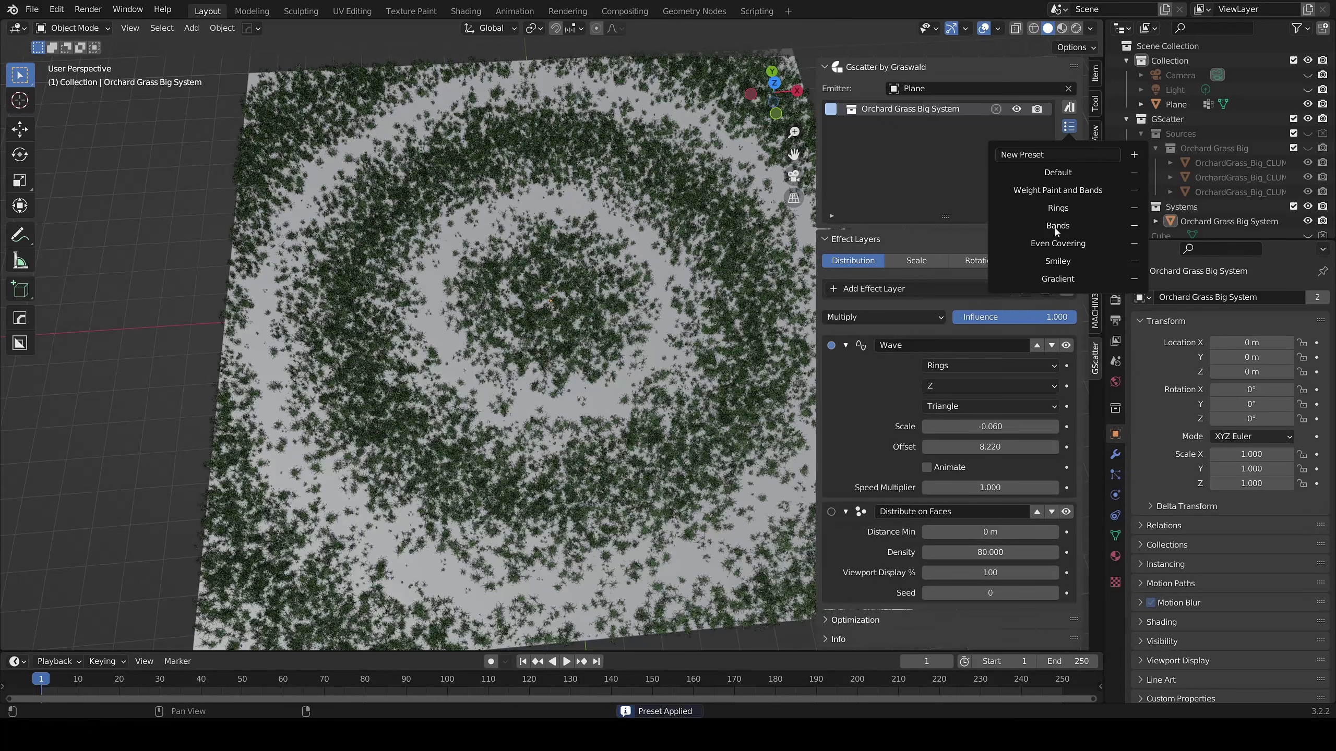
pyautogui.click(1056, 228)
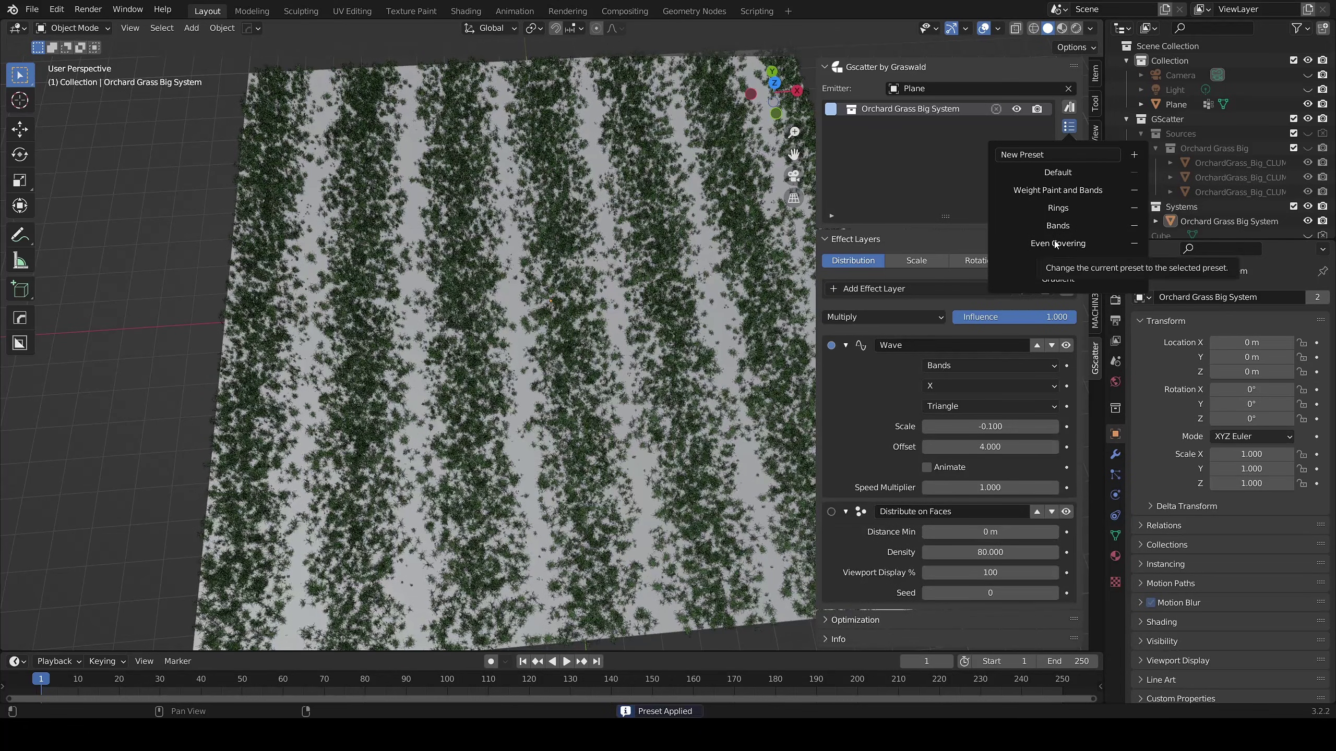
pyautogui.click(1056, 244)
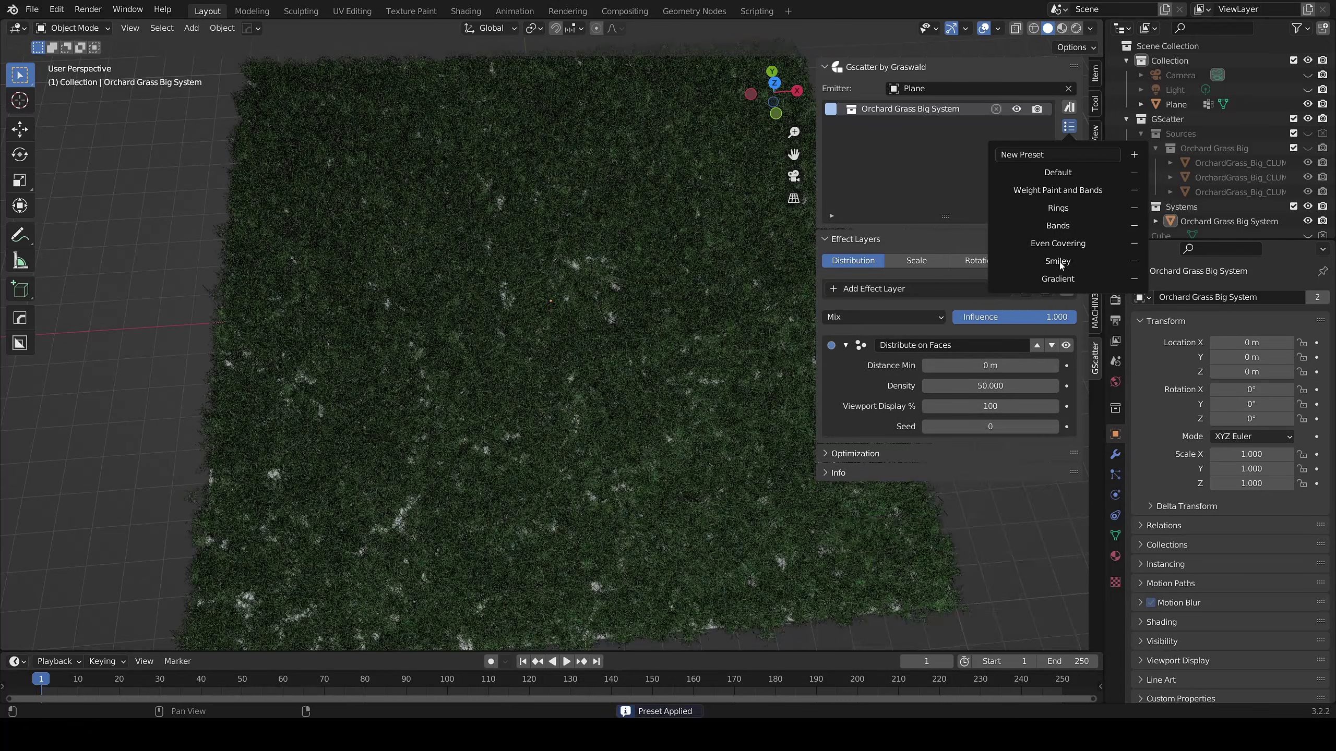
pyautogui.click(1058, 261)
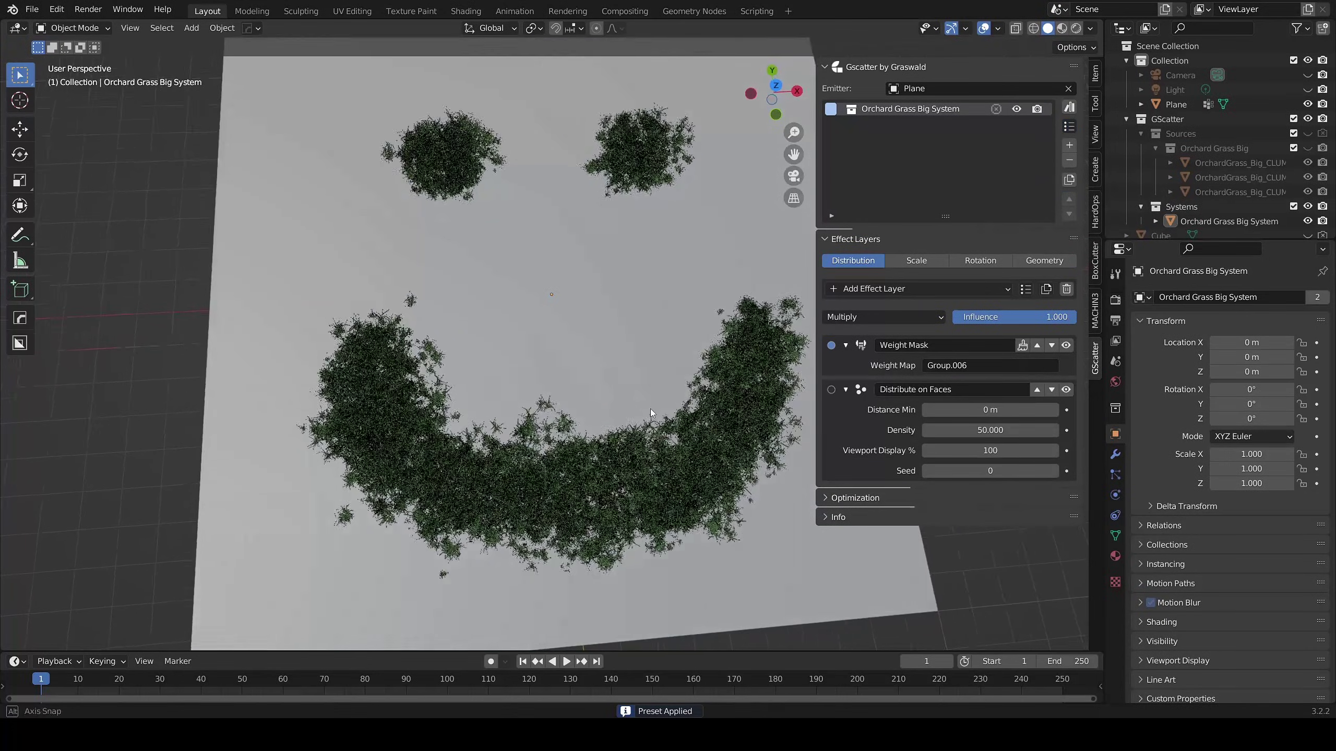
pyautogui.scroll(-2, 611, 393)
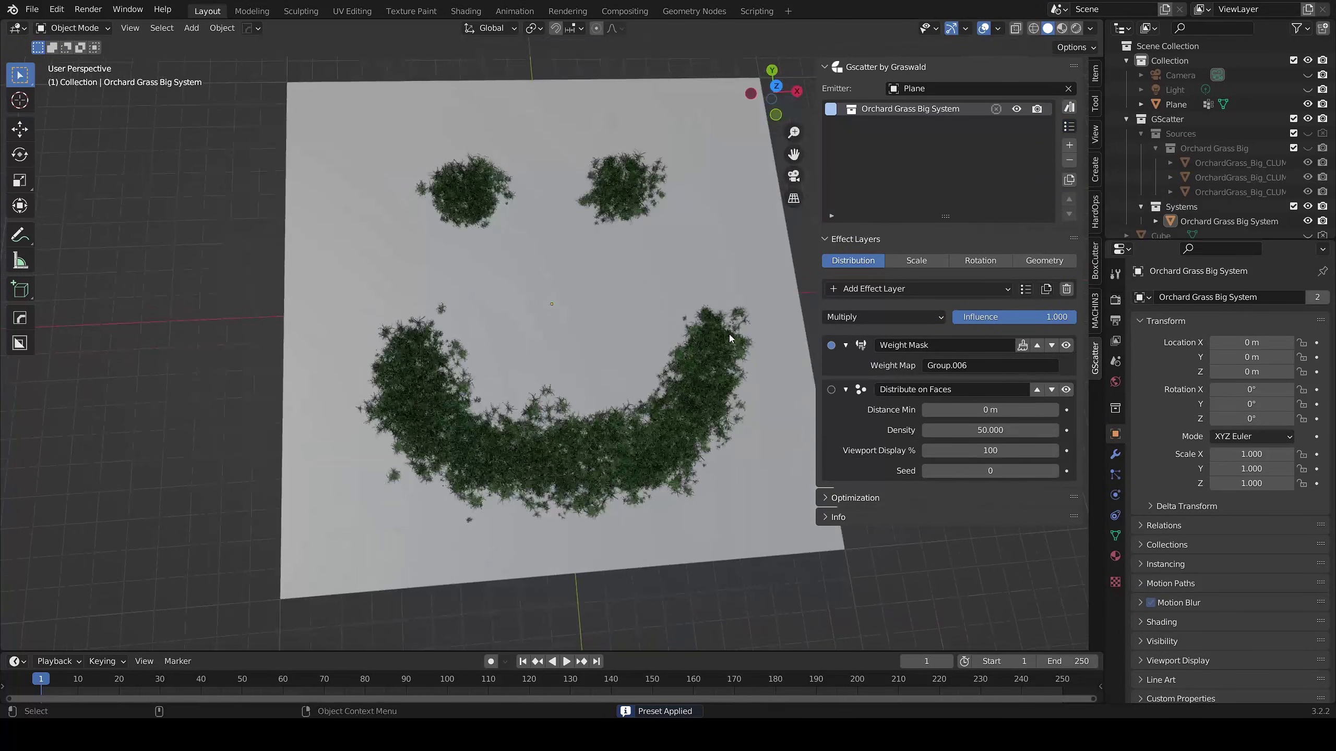
# Apply the Default system preset to the Orchard Grass Big System.
pyautogui.click(1070, 126)
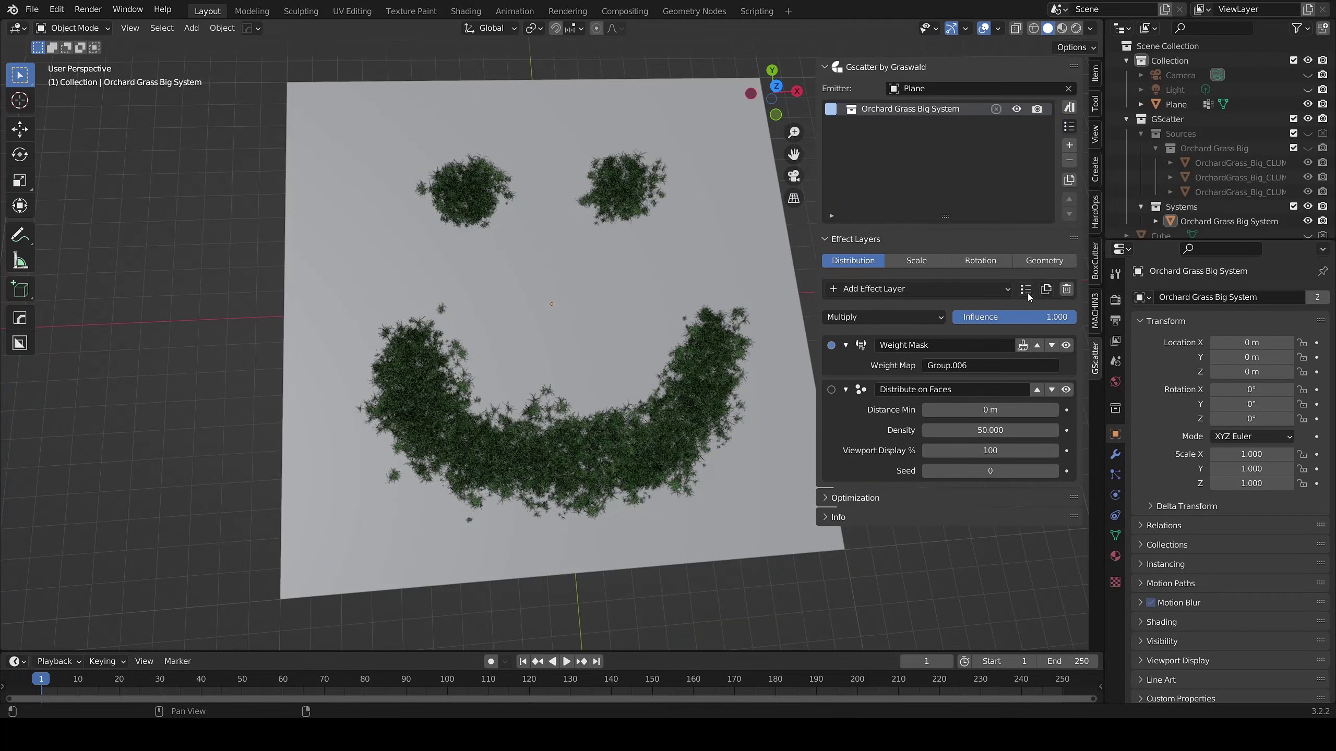
pyautogui.click(1026, 293)
pyautogui.click(1067, 127)
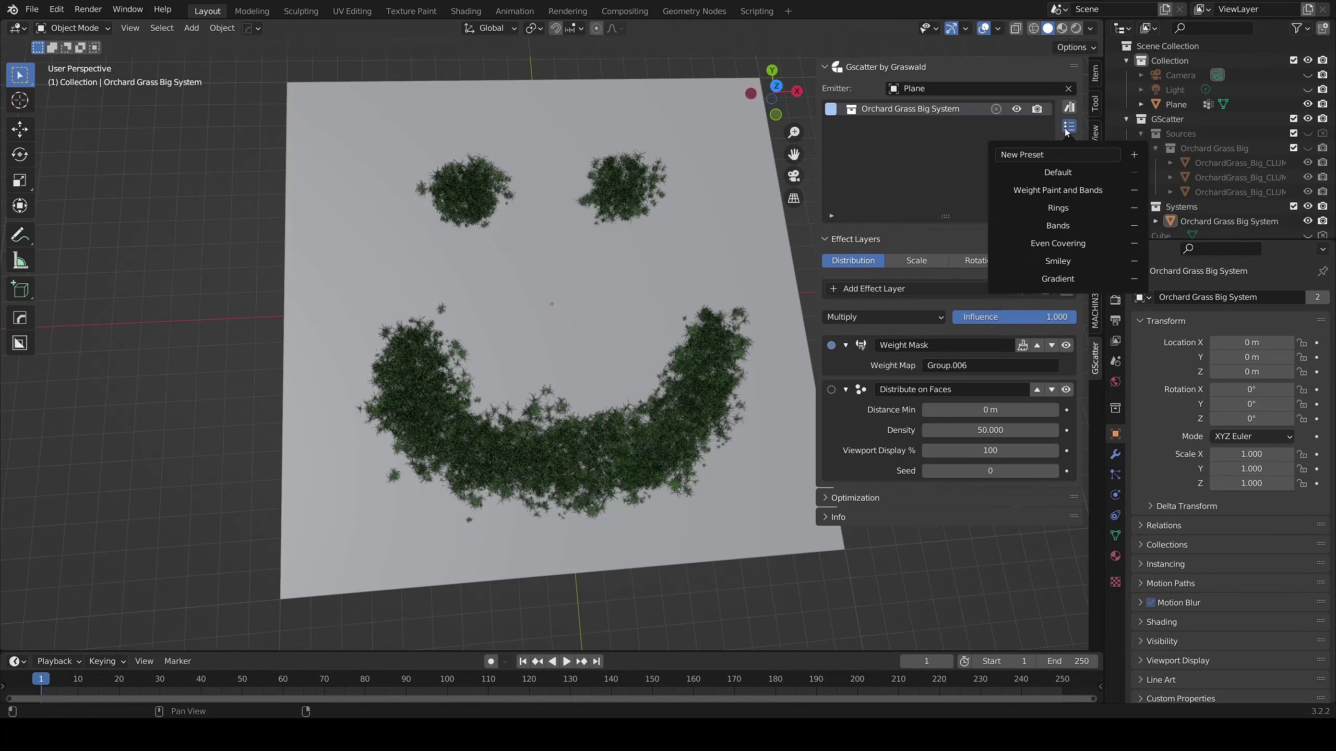
pyautogui.click(1061, 173)
pyautogui.moveTo(684, 336); pyautogui.dragTo(703, 316, button='middle')
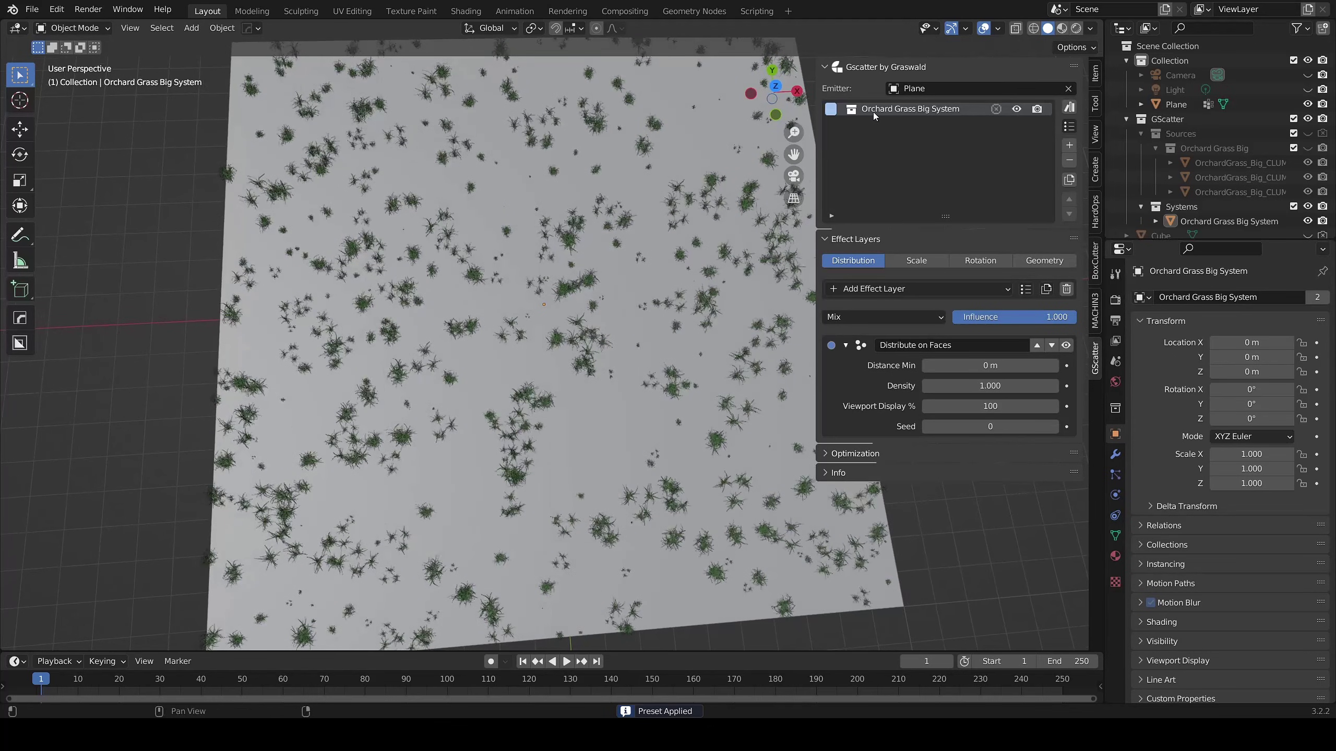
# Set the grass system's distribution density to 30 and its main scale to 1.2.
pyautogui.click(986, 385)
pyautogui.write('30')
pyautogui.press('Return')
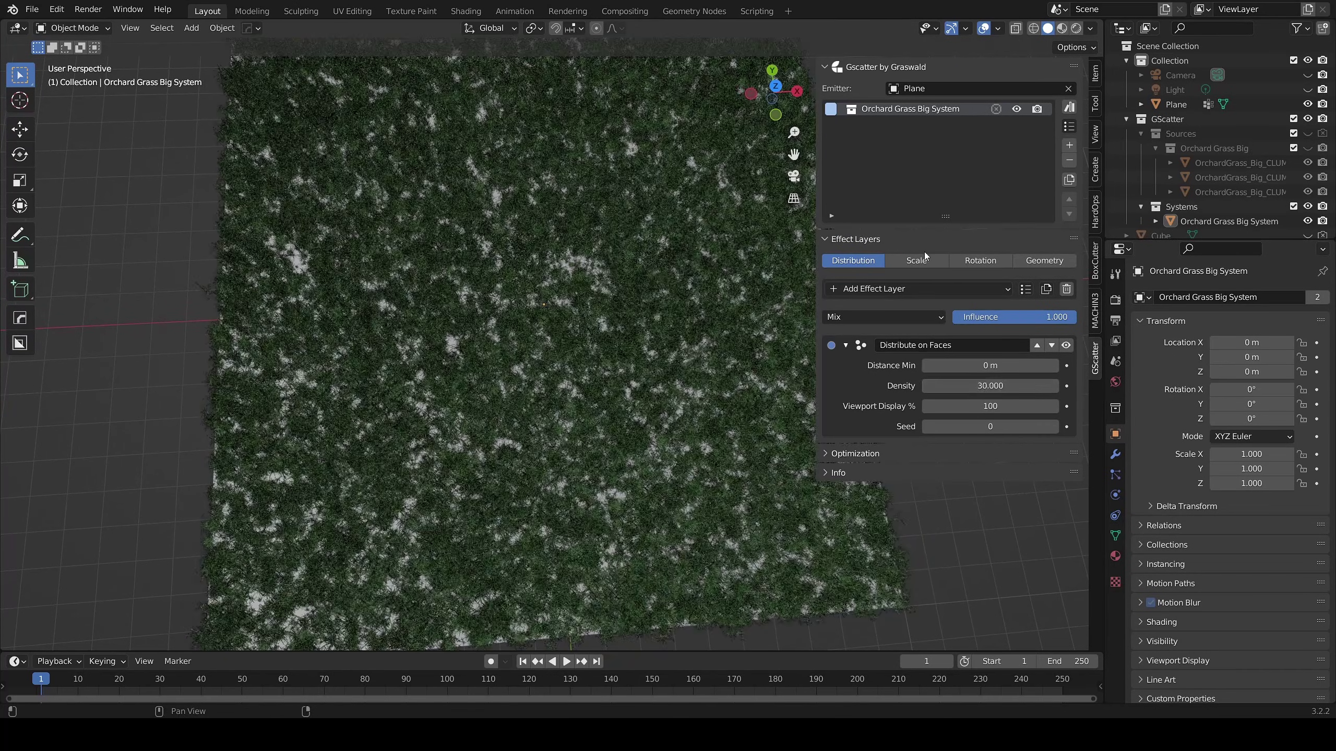
pyautogui.click(917, 260)
pyautogui.click(989, 365)
pyautogui.write('1.2')
pyautogui.press('Return')
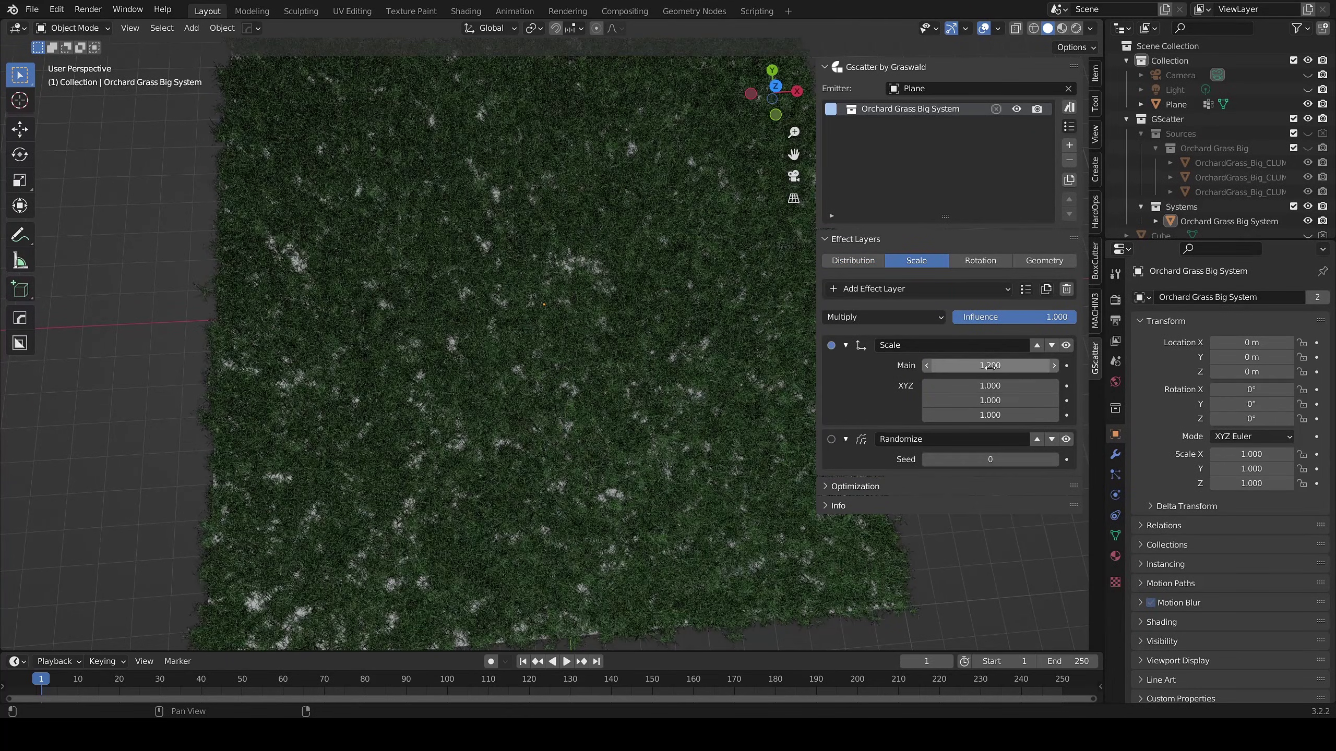
# Set the grass's randomized Z rotation to 0.6 with seed 10, and its Rotate layer's Z rotation to 120°.
pyautogui.click(969, 261)
pyautogui.click(982, 415)
pyautogui.write('0.6')
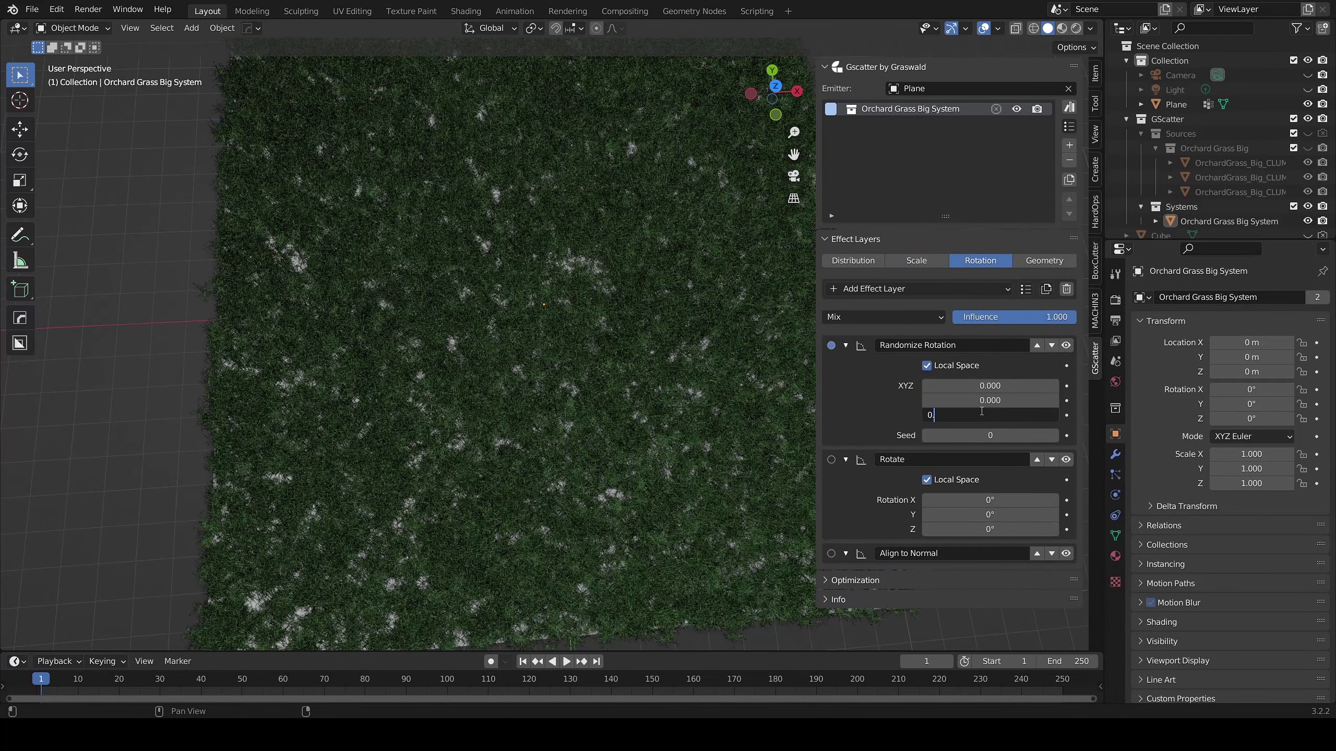
pyautogui.press('Return')
pyautogui.click(989, 435)
pyautogui.write('10')
pyautogui.press('Return')
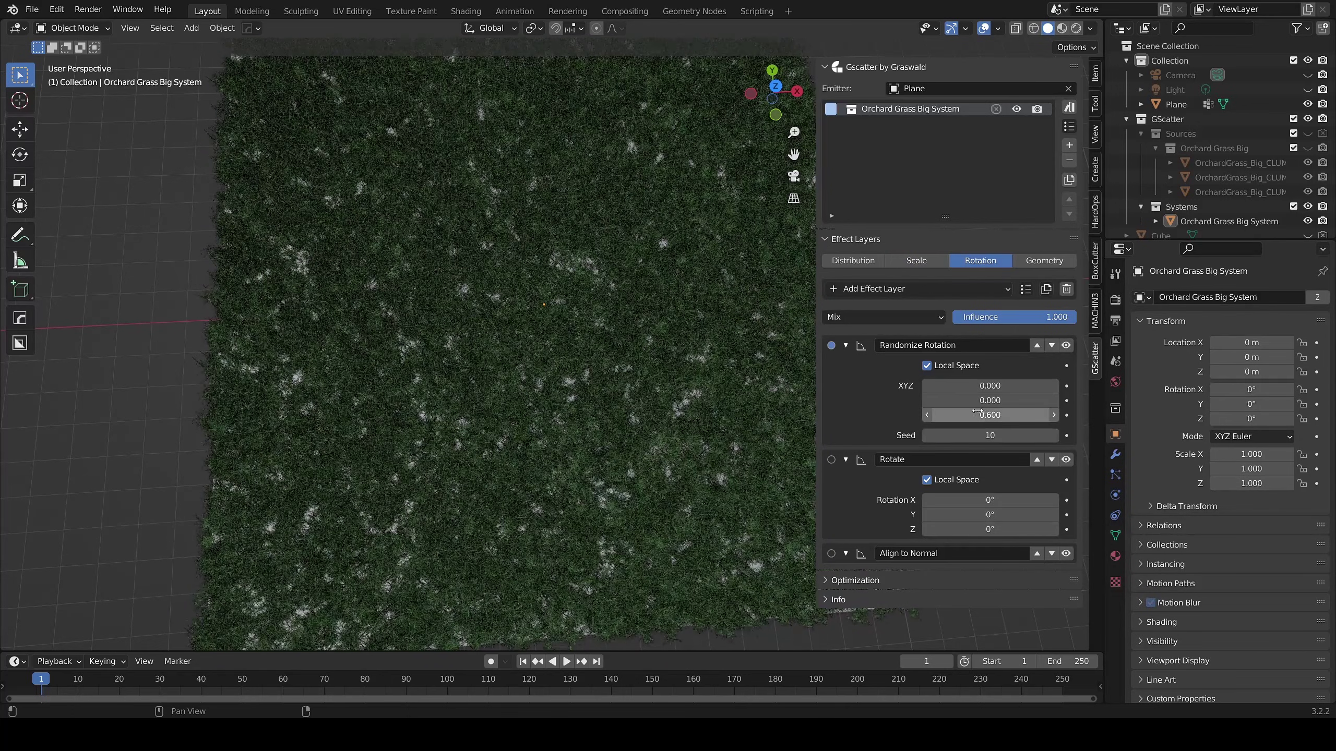
pyautogui.click(988, 529)
pyautogui.write('120')
pyautogui.press('Return')
# Add a Randomize Translation layer to the grass distribution with a maximum of 1.2 in X and 0.5 in Y.
pyautogui.click(849, 263)
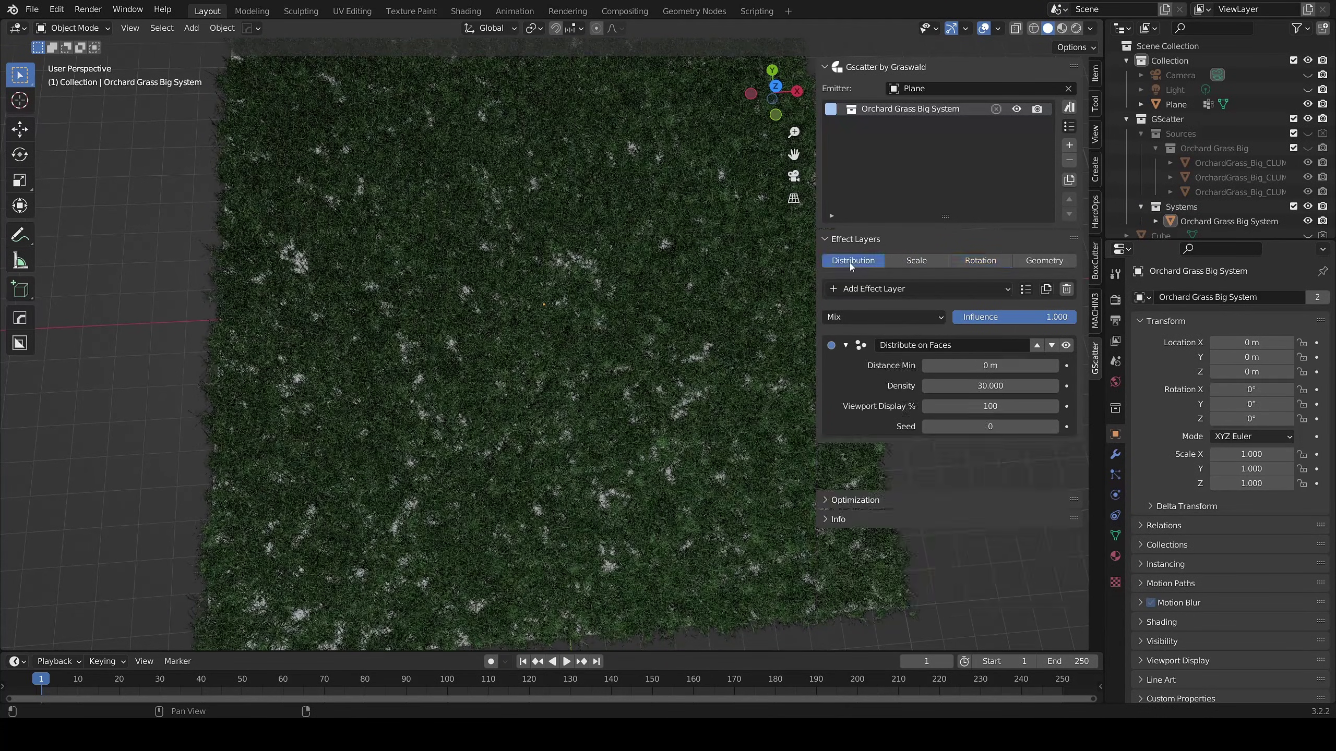
pyautogui.click(870, 289)
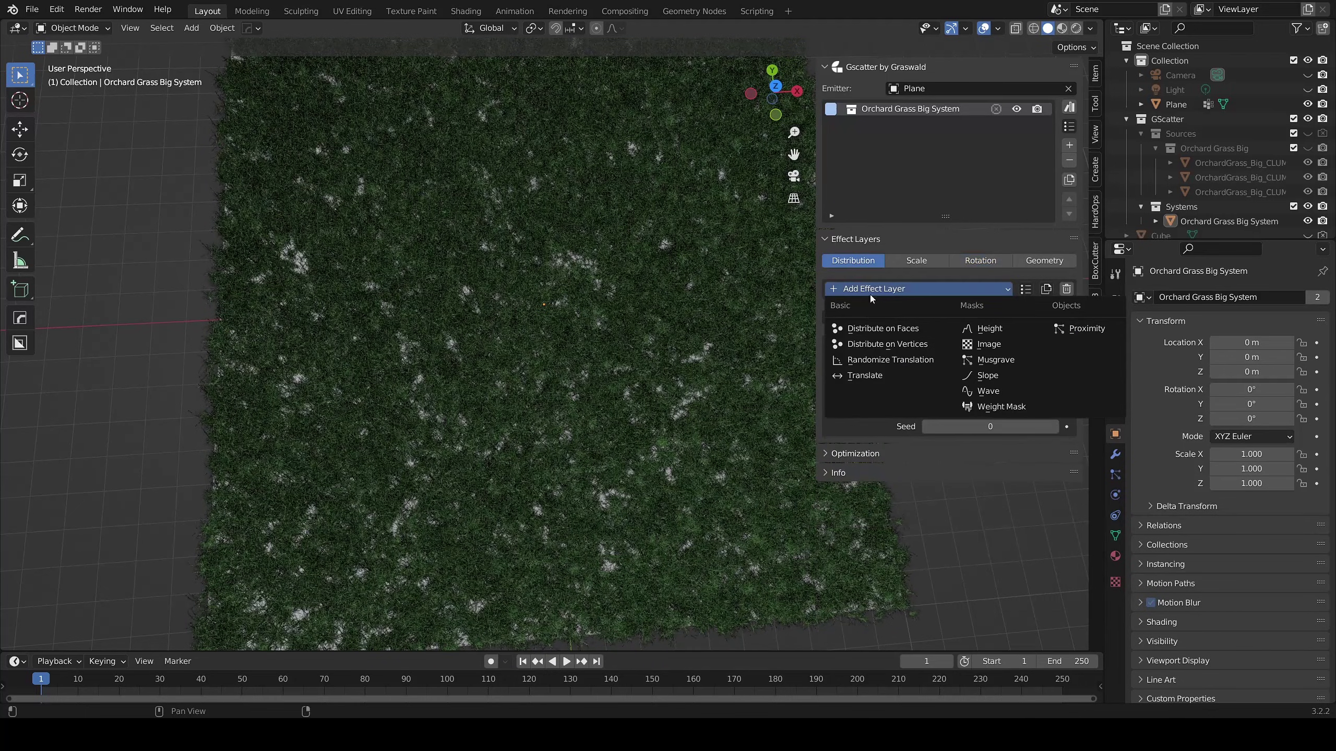
pyautogui.click(911, 360)
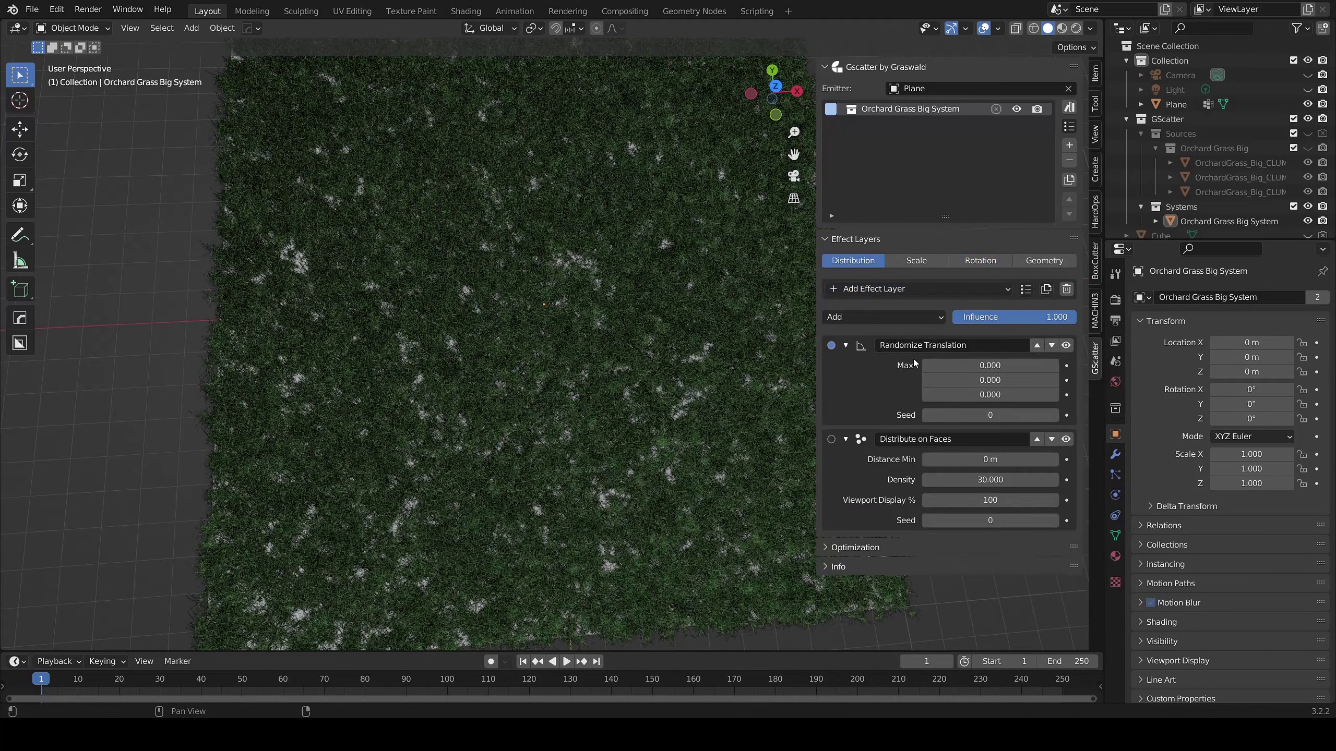
pyautogui.click(981, 364)
pyautogui.write('1.2')
pyautogui.press('Tab')
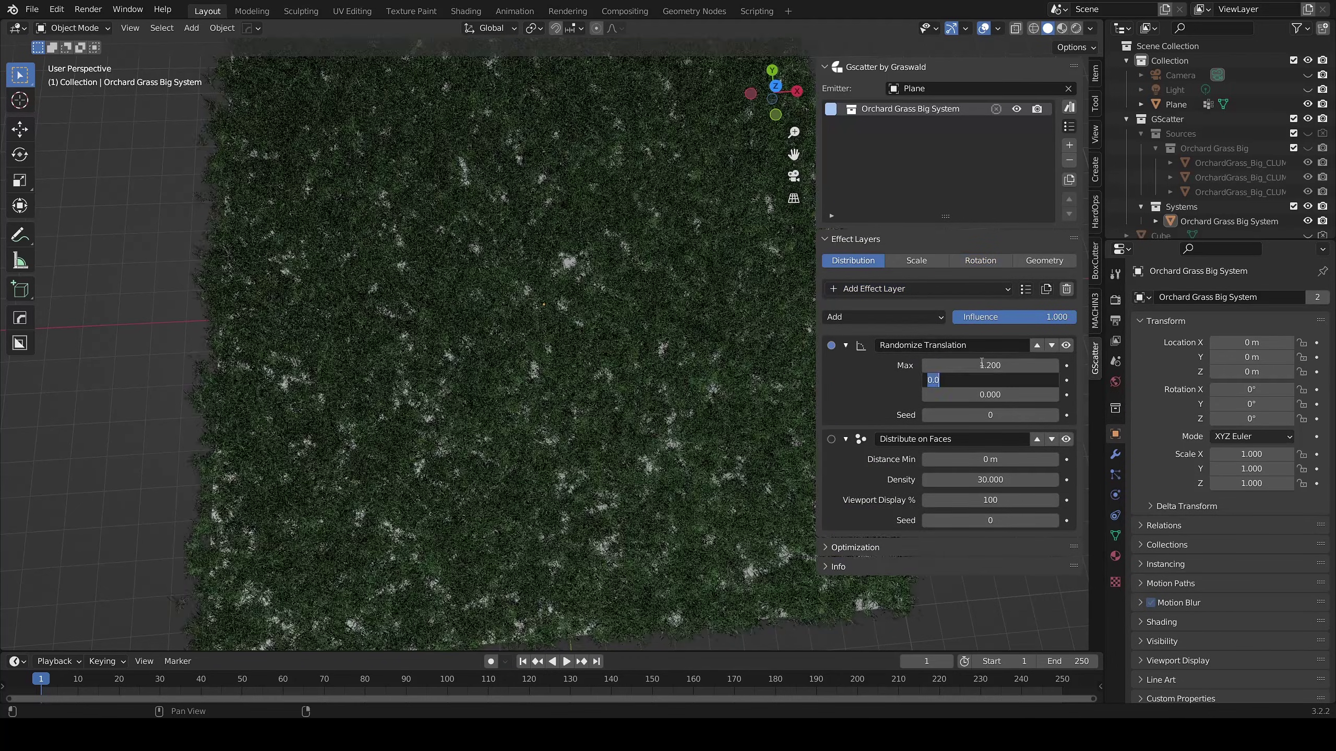
pyautogui.write('0.5')
pyautogui.press('Return')
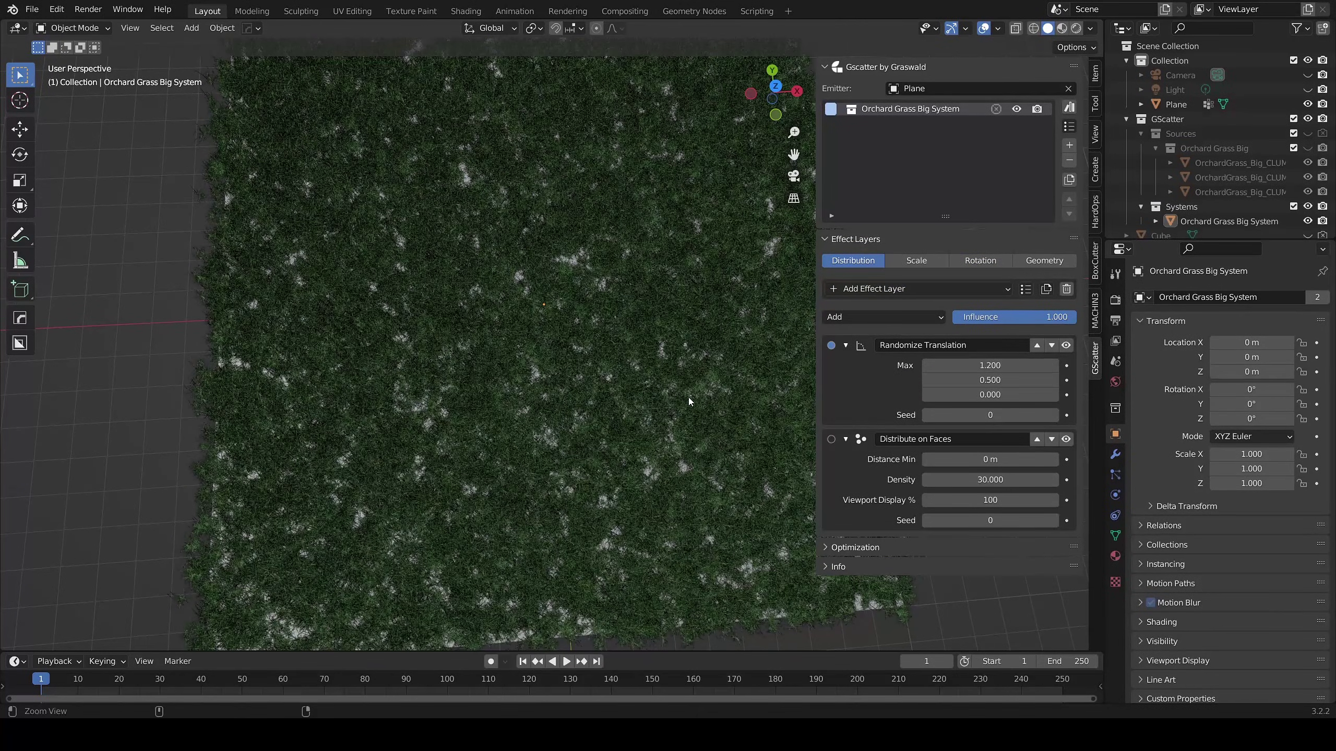
# Switch the Randomize Translation layer off and on again to compare its effect on the grass.
pyautogui.moveTo(661, 407); pyautogui.dragTo(650, 399, button='middle')
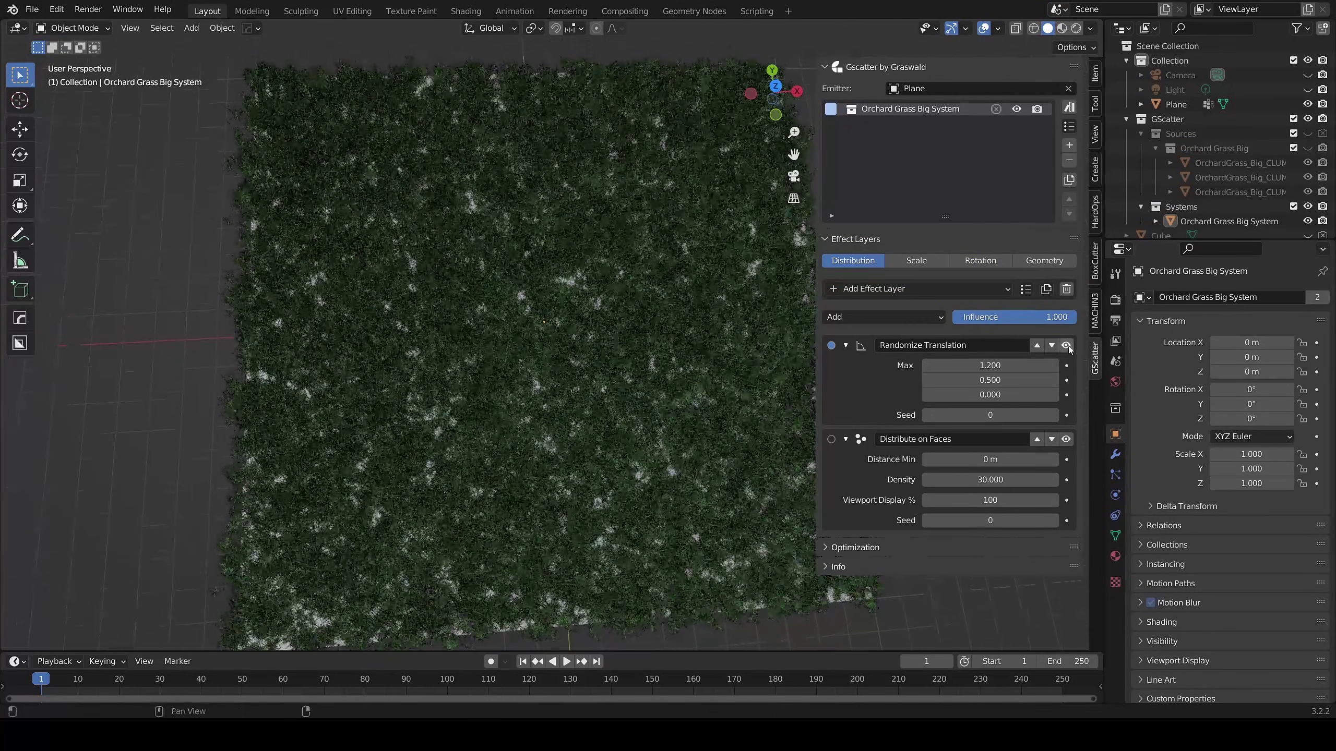
pyautogui.click(1066, 345)
pyautogui.click(1065, 345)
pyautogui.click(1066, 346)
pyautogui.click(1066, 345)
pyautogui.moveTo(540, 416); pyautogui.dragTo(537, 410, button='middle')
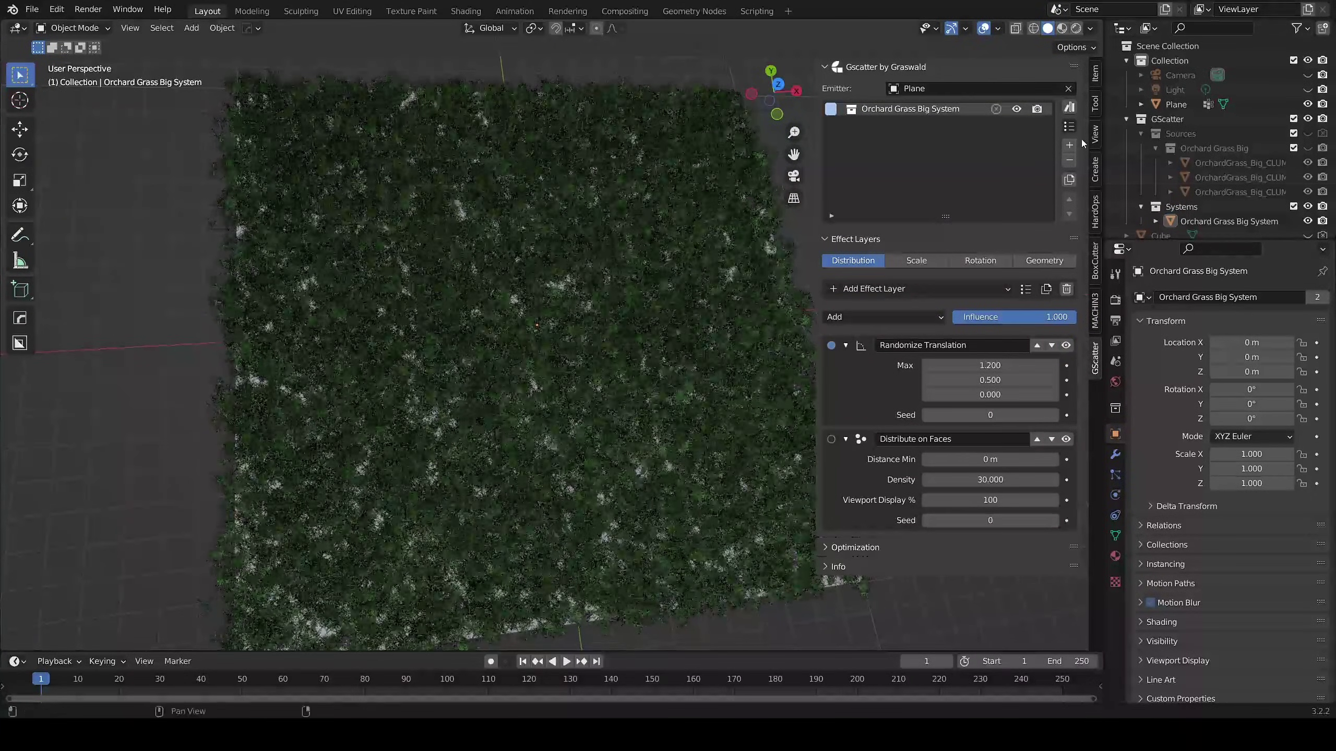
# Save the grass system's settings as a new preset named "X and Y Translation".
pyautogui.click(1069, 126)
pyautogui.click(1069, 126)
pyautogui.click(1040, 153)
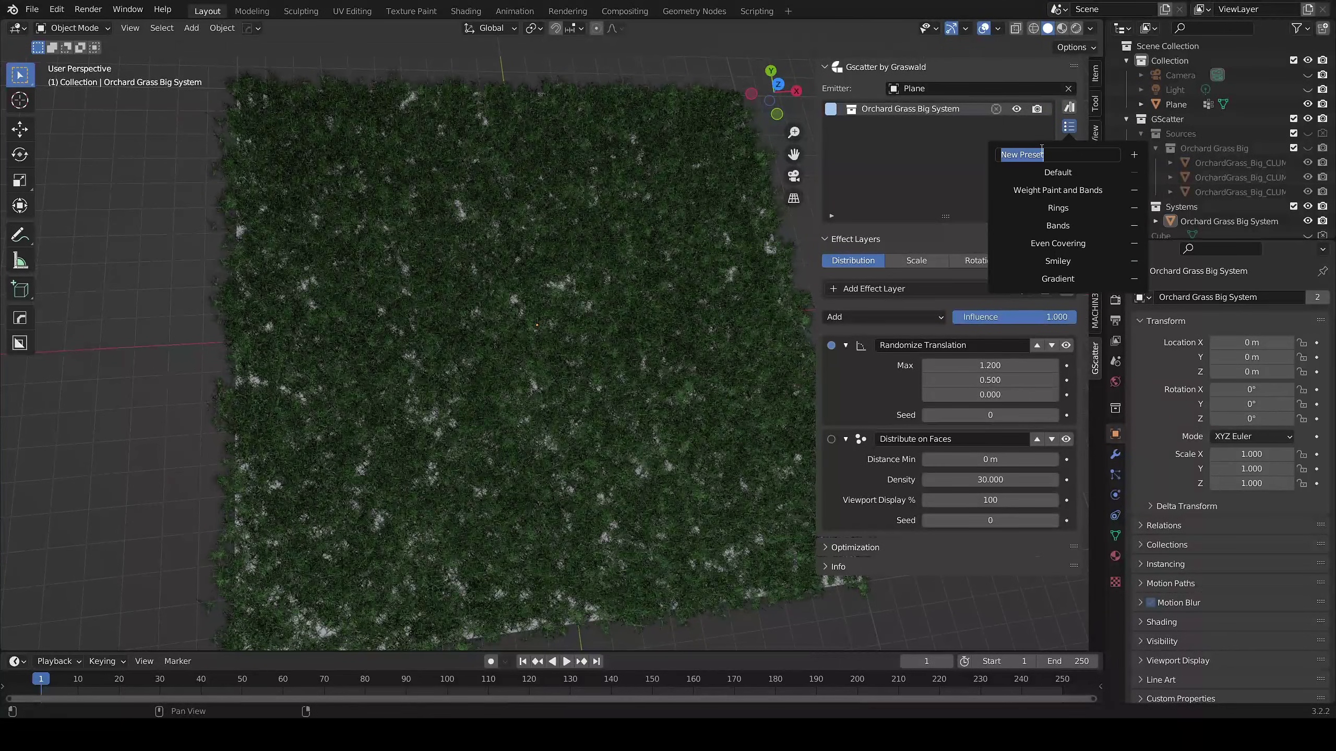
pyautogui.write('X and Y Translation')
pyautogui.click(1134, 154)
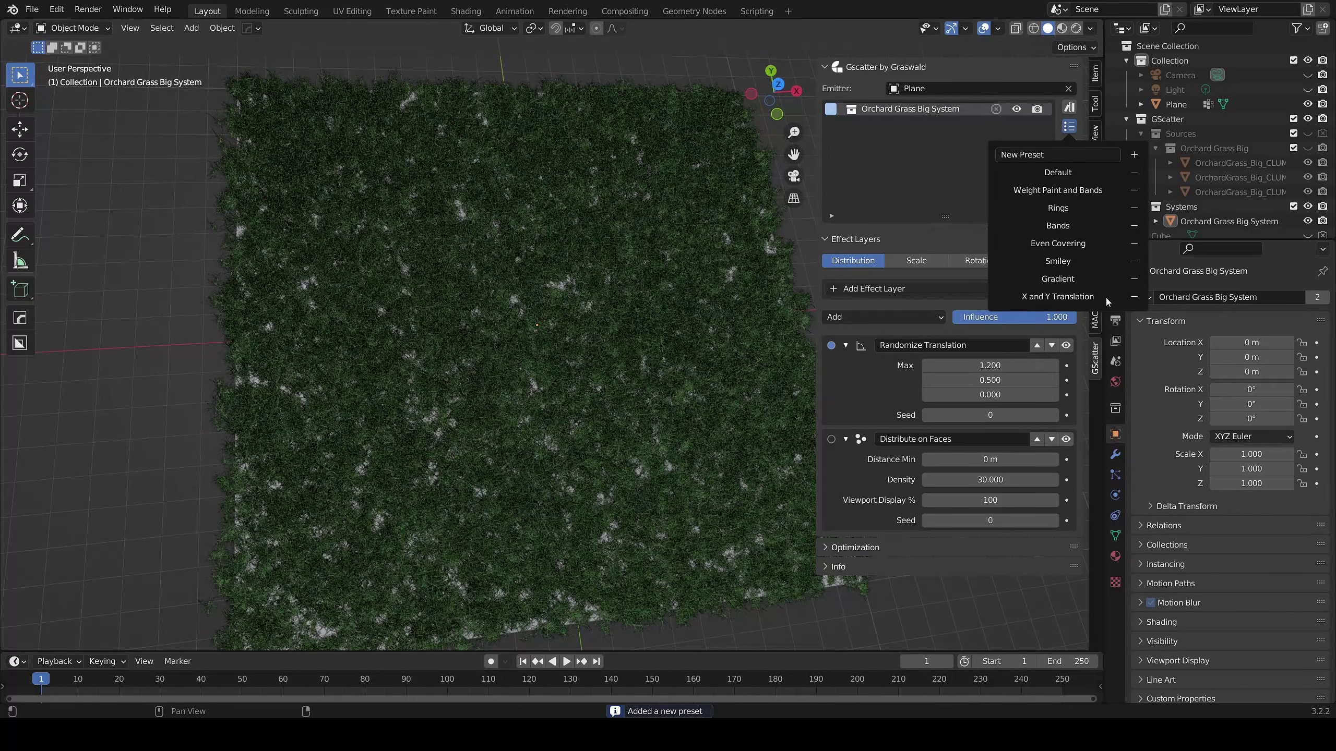
# Hide the Orchard Grass Big System and scatter the Blackberry Big asset on the plane.
pyautogui.click(1015, 110)
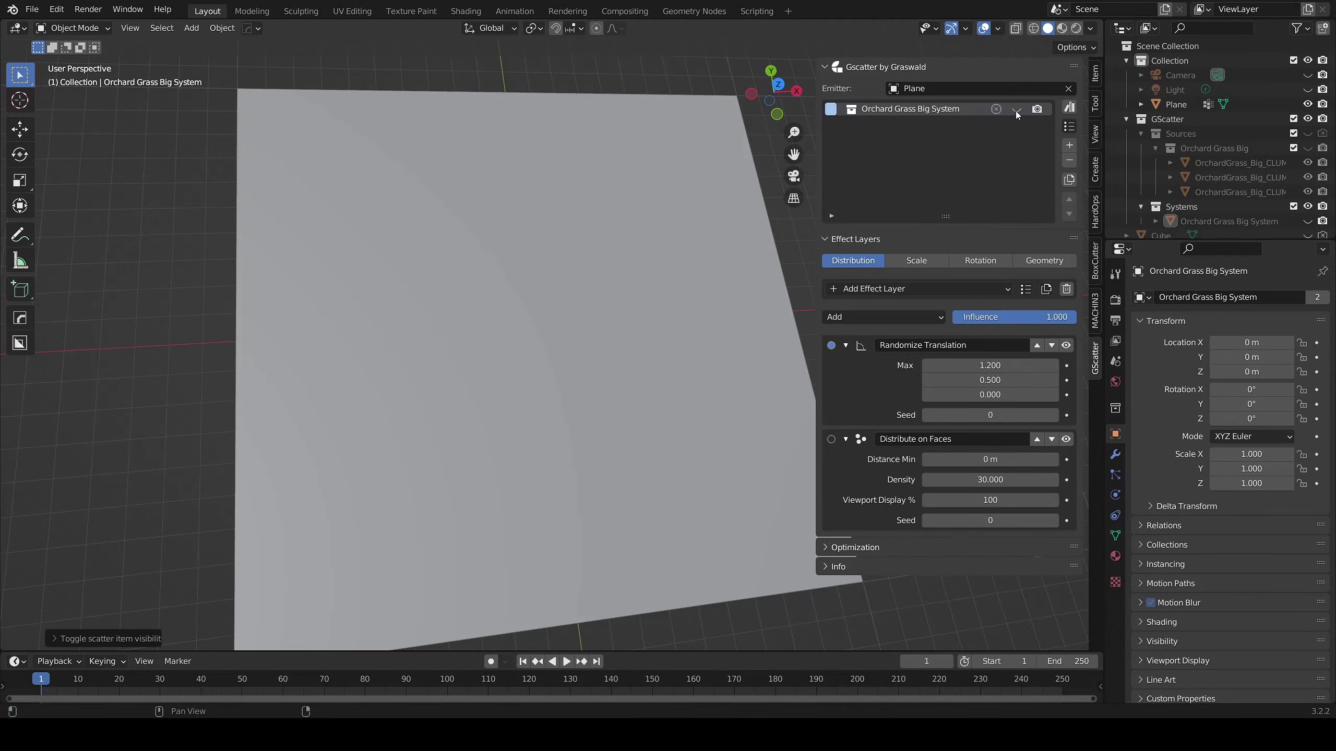
pyautogui.click(1070, 108)
pyautogui.click(427, 599)
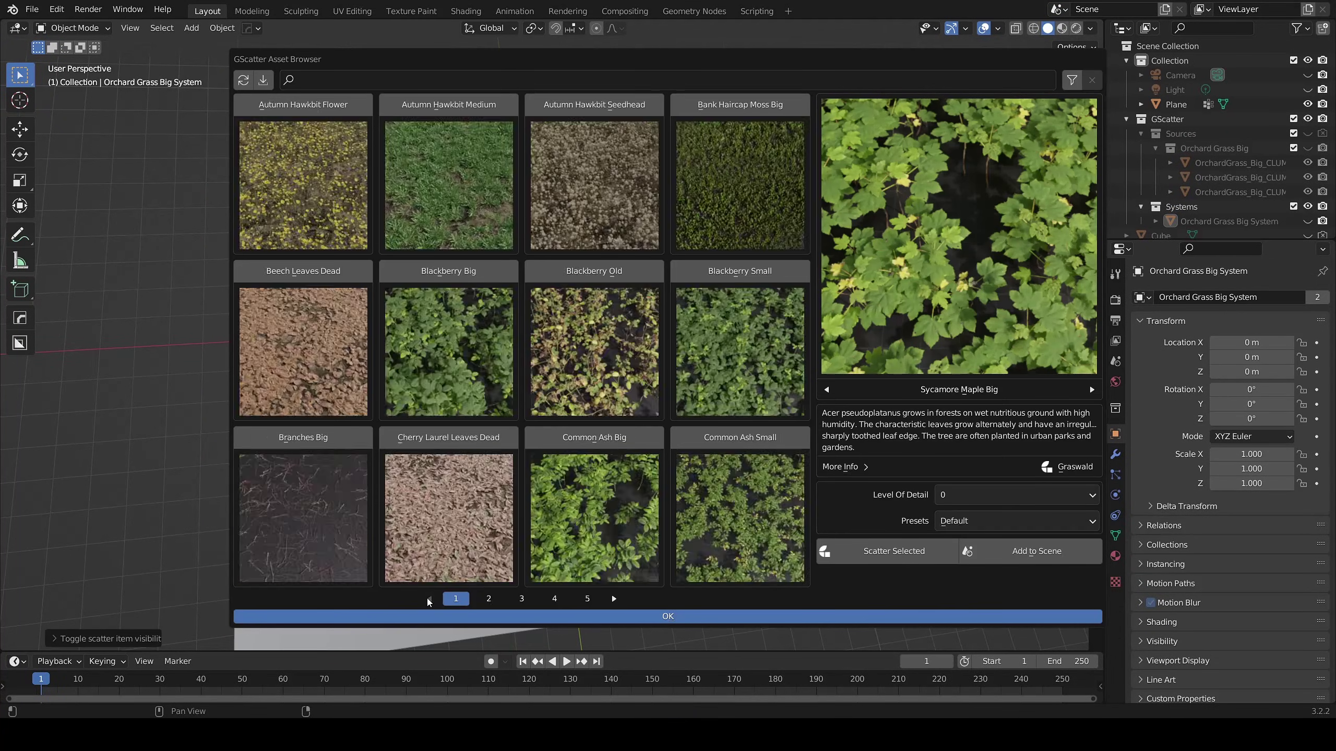
pyautogui.click(448, 275)
pyautogui.click(888, 556)
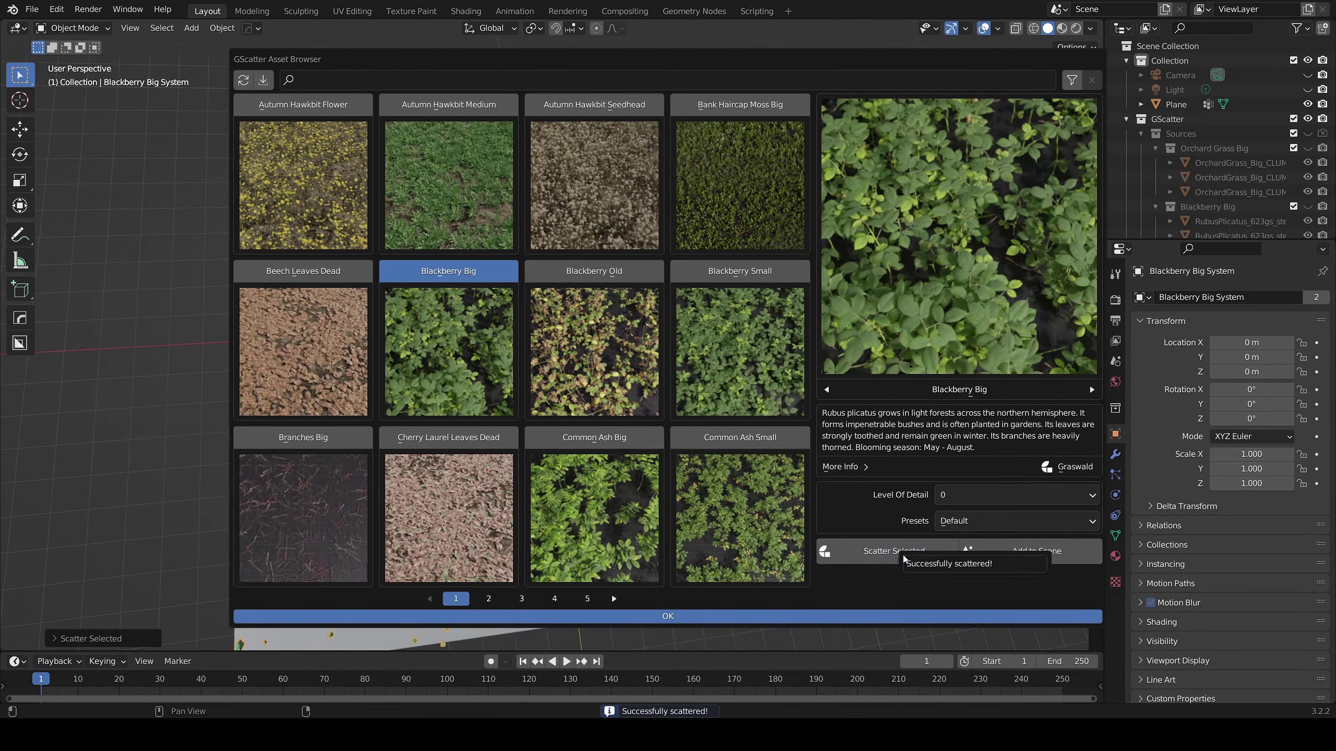
pyautogui.click(659, 618)
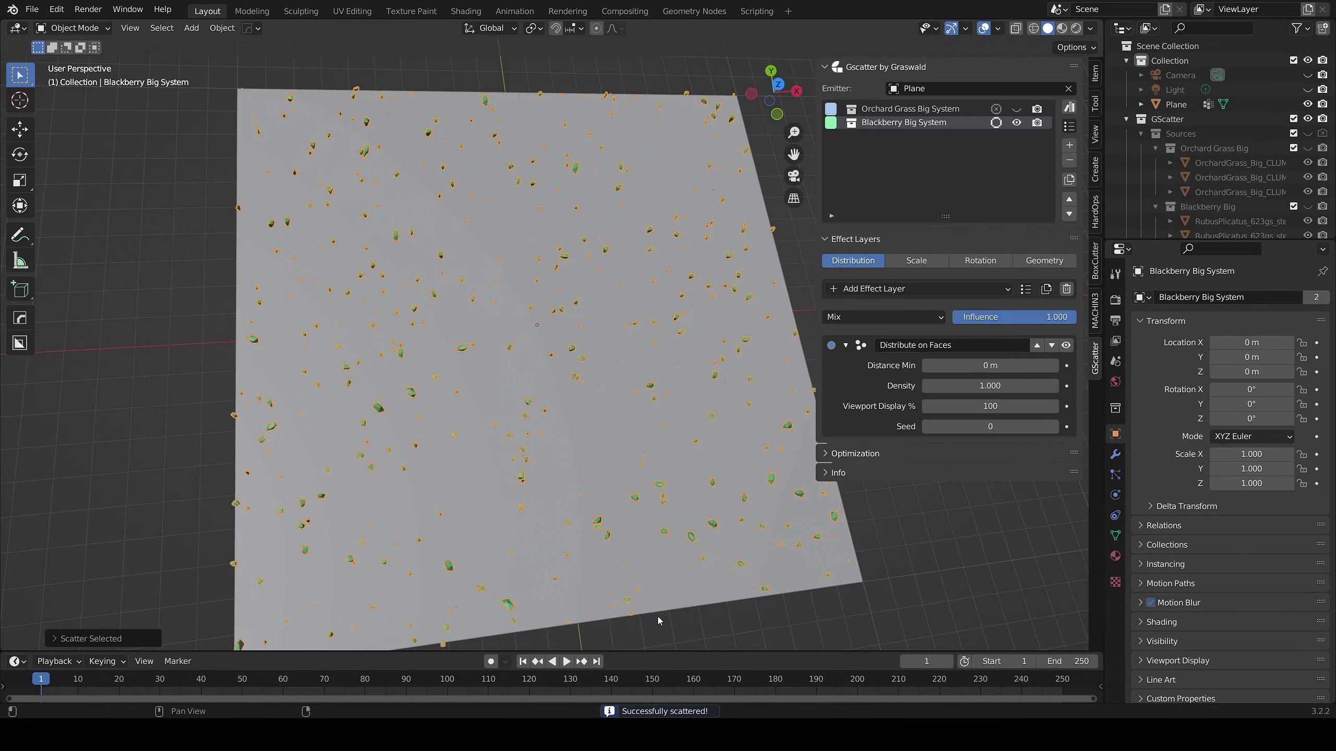
# Turn off the Blackberry Big System's proxy display and apply the X and Y Translation preset to it.
pyautogui.click(996, 122)
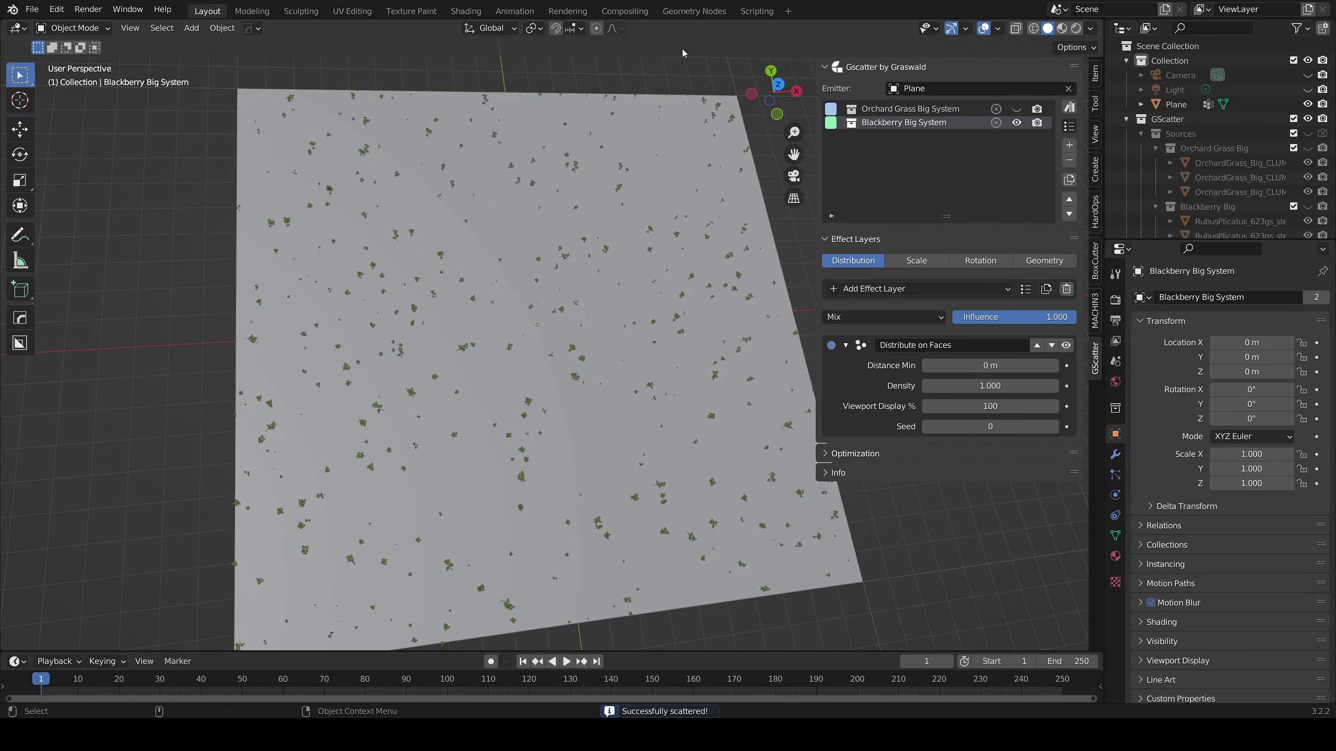
pyautogui.click(1070, 127)
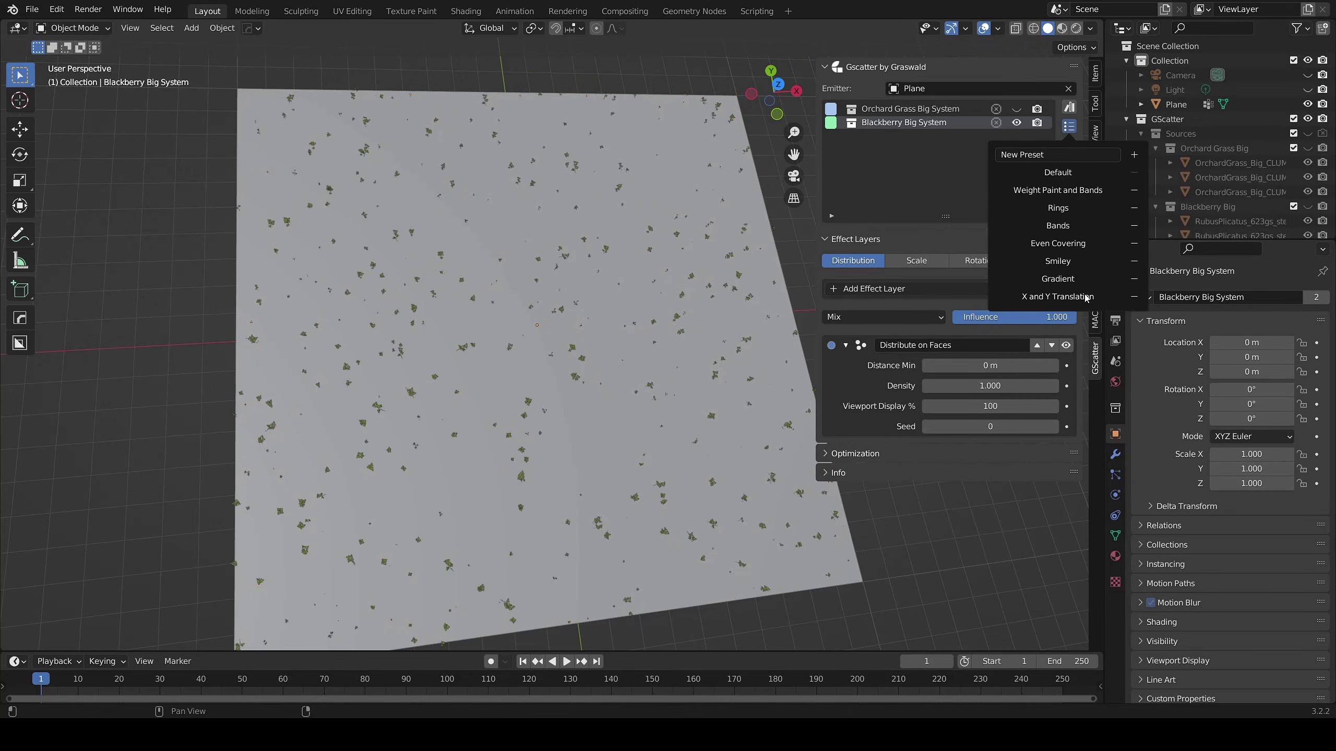
pyautogui.click(1058, 296)
pyautogui.moveTo(559, 375); pyautogui.dragTo(550, 327, button='middle')
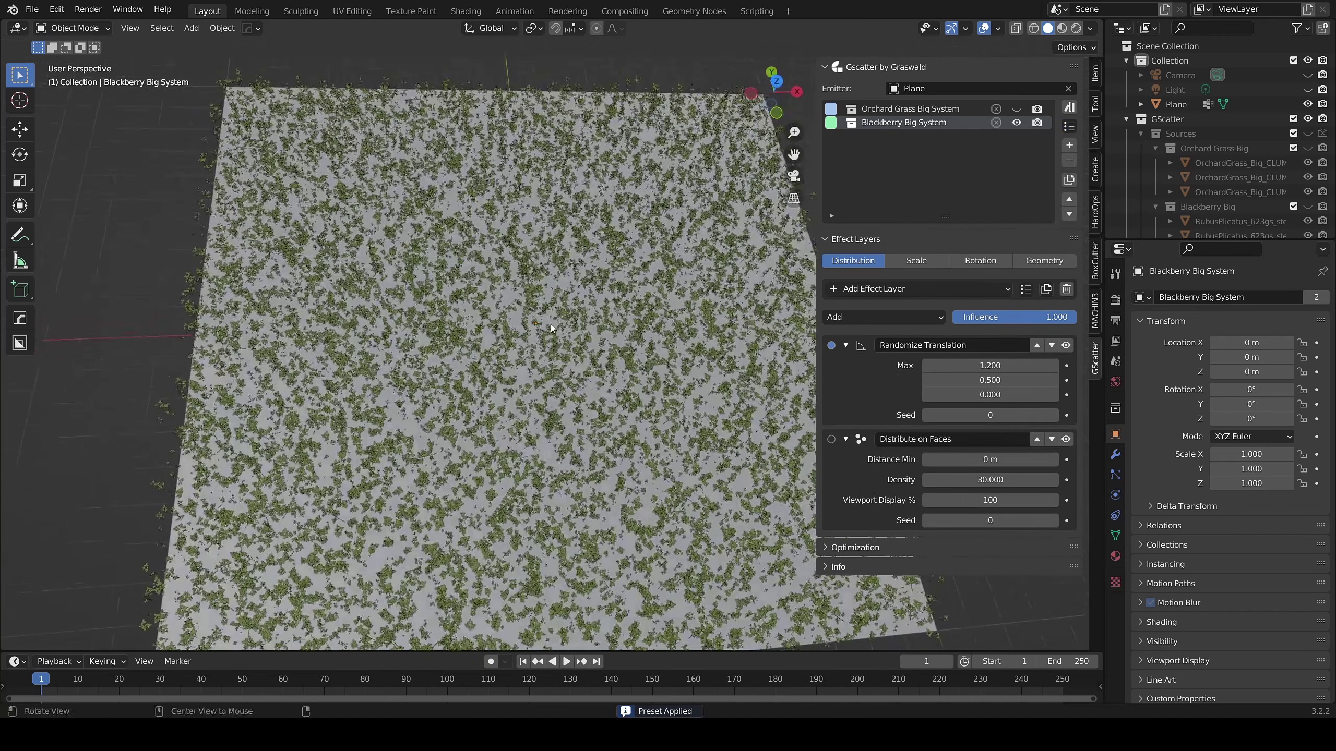
# Remove the custom X and Y Translation preset from the scatter system presets.
pyautogui.click(1068, 128)
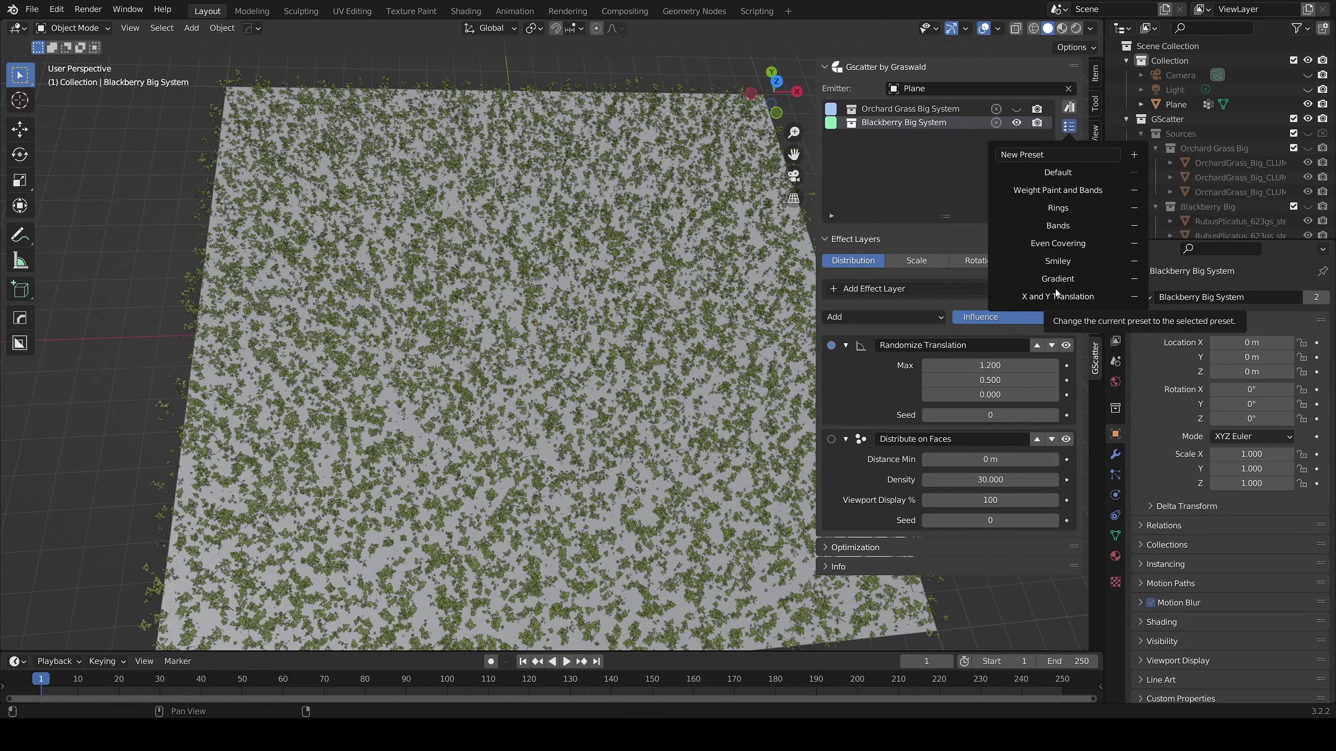
pyautogui.click(1134, 297)
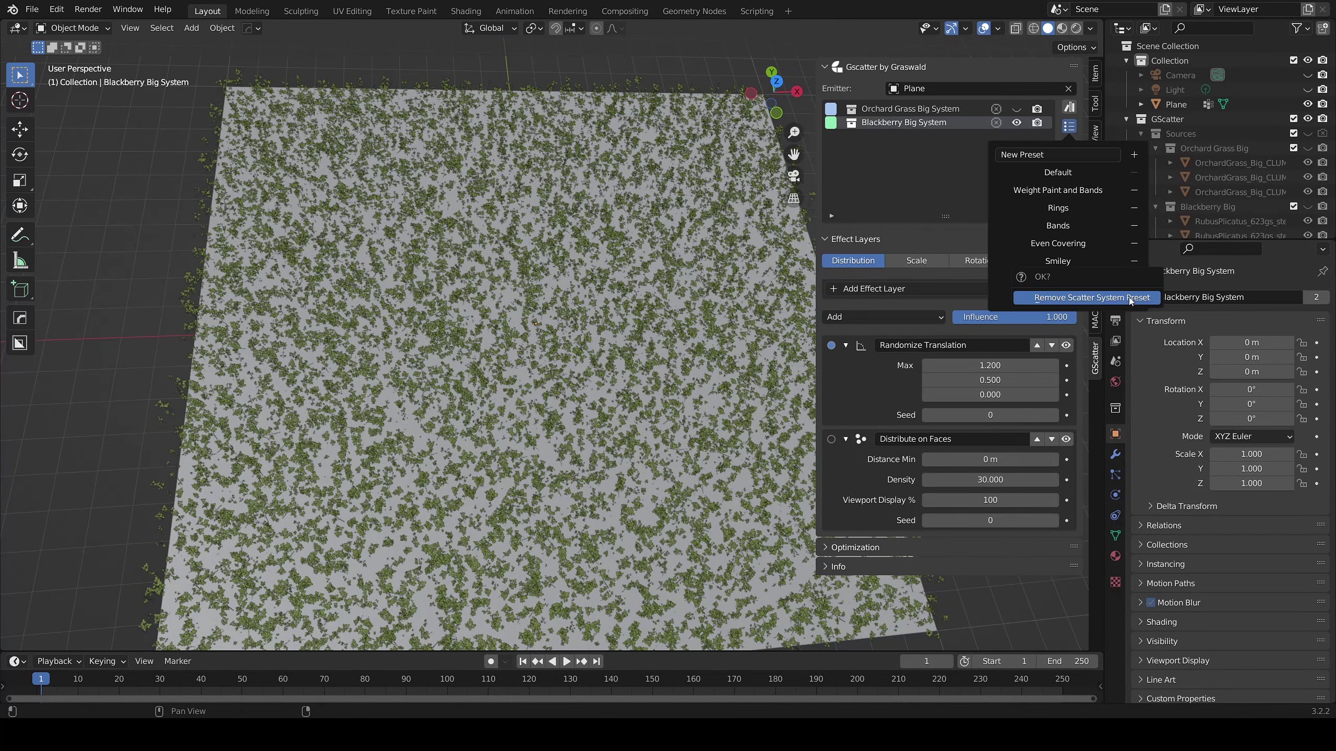
pyautogui.click(1092, 297)
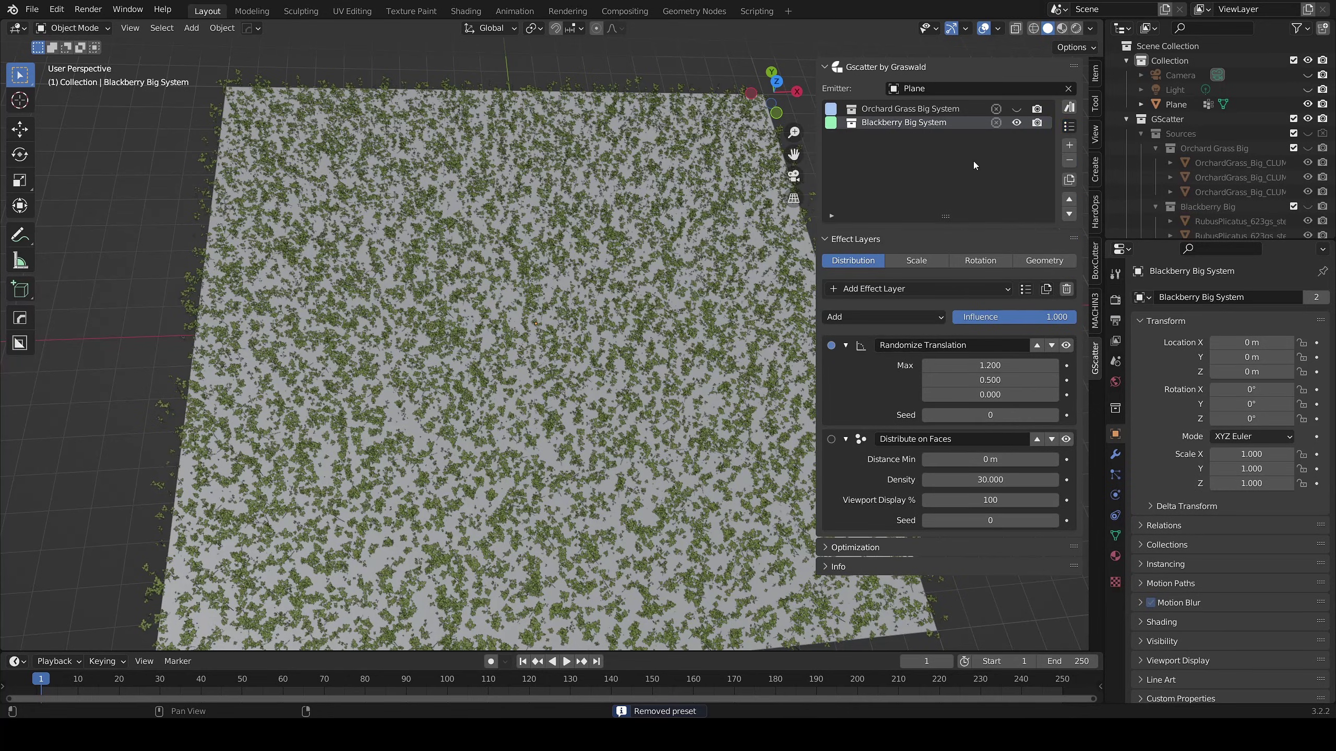
# Hide the Blackberry Big System and select the Sycamore Maple Big asset on page 9 of the asset library.
pyautogui.click(1016, 123)
pyautogui.click(1069, 107)
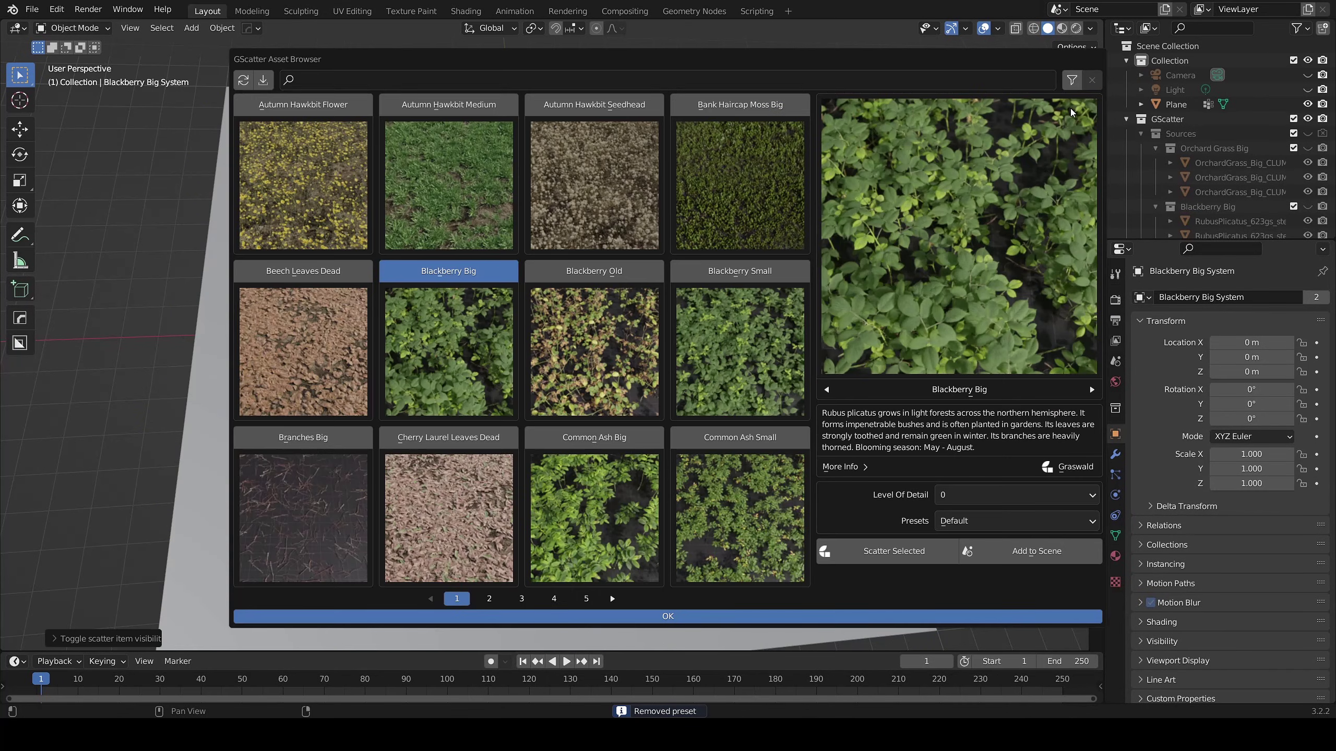
pyautogui.click(614, 600)
pyautogui.click(614, 600)
pyautogui.click(614, 600)
pyautogui.click(614, 600)
pyautogui.click(614, 600)
pyautogui.click(614, 600)
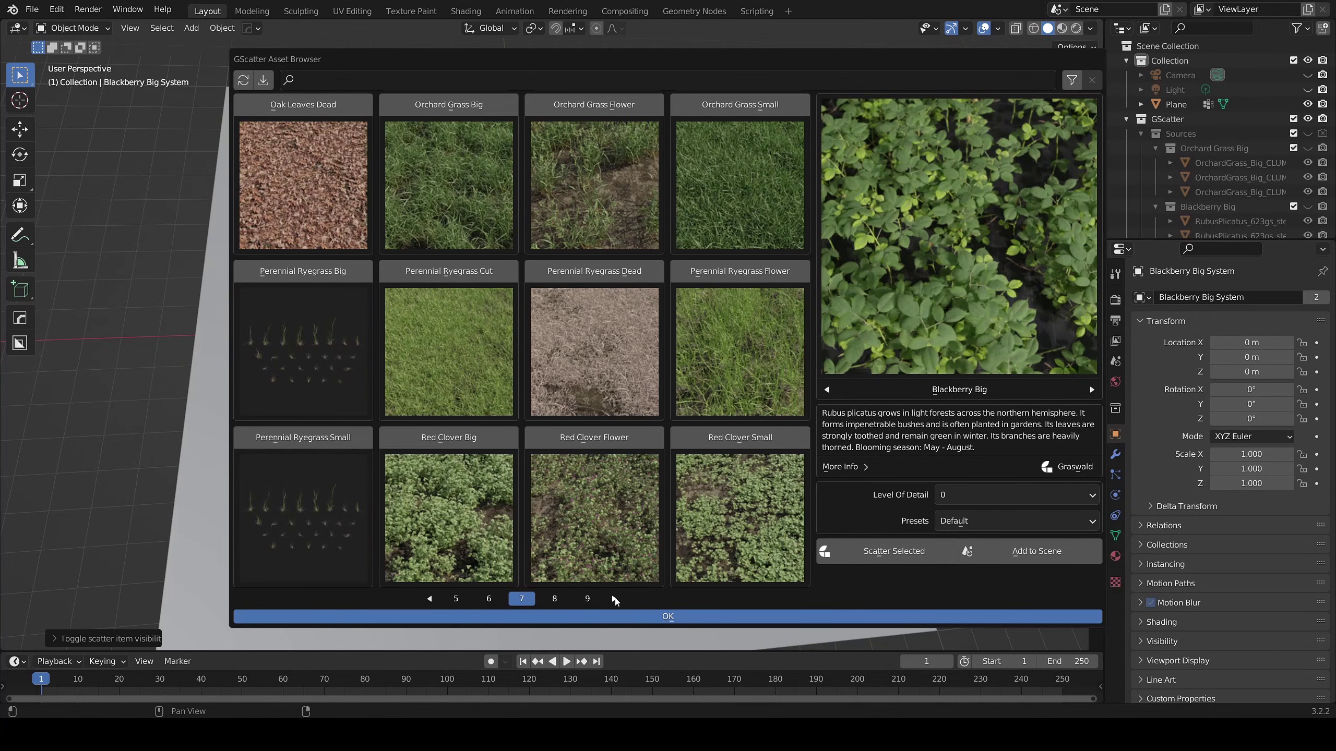
pyautogui.click(588, 599)
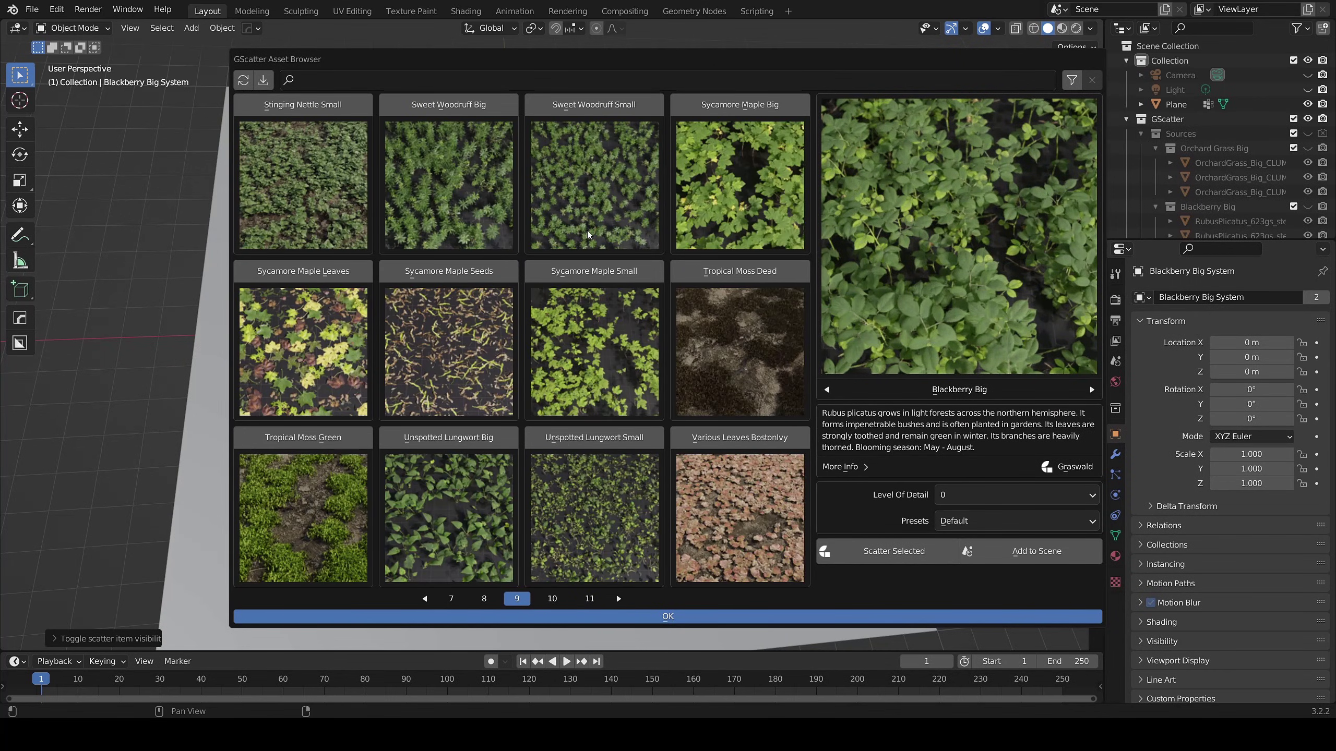
pyautogui.click(742, 107)
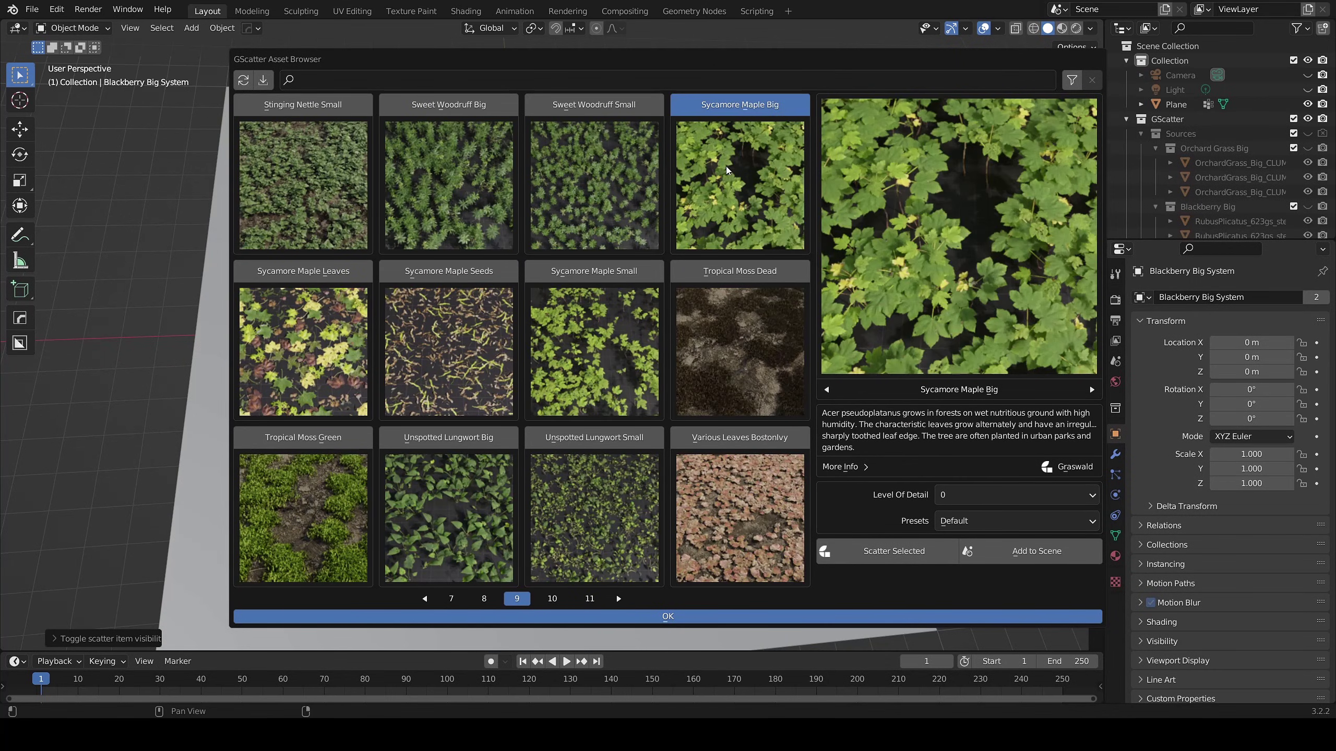
# Scatter Sycamore Maple Big on the plane with the Rings preset and turn off its proxy display.
pyautogui.click(1017, 522)
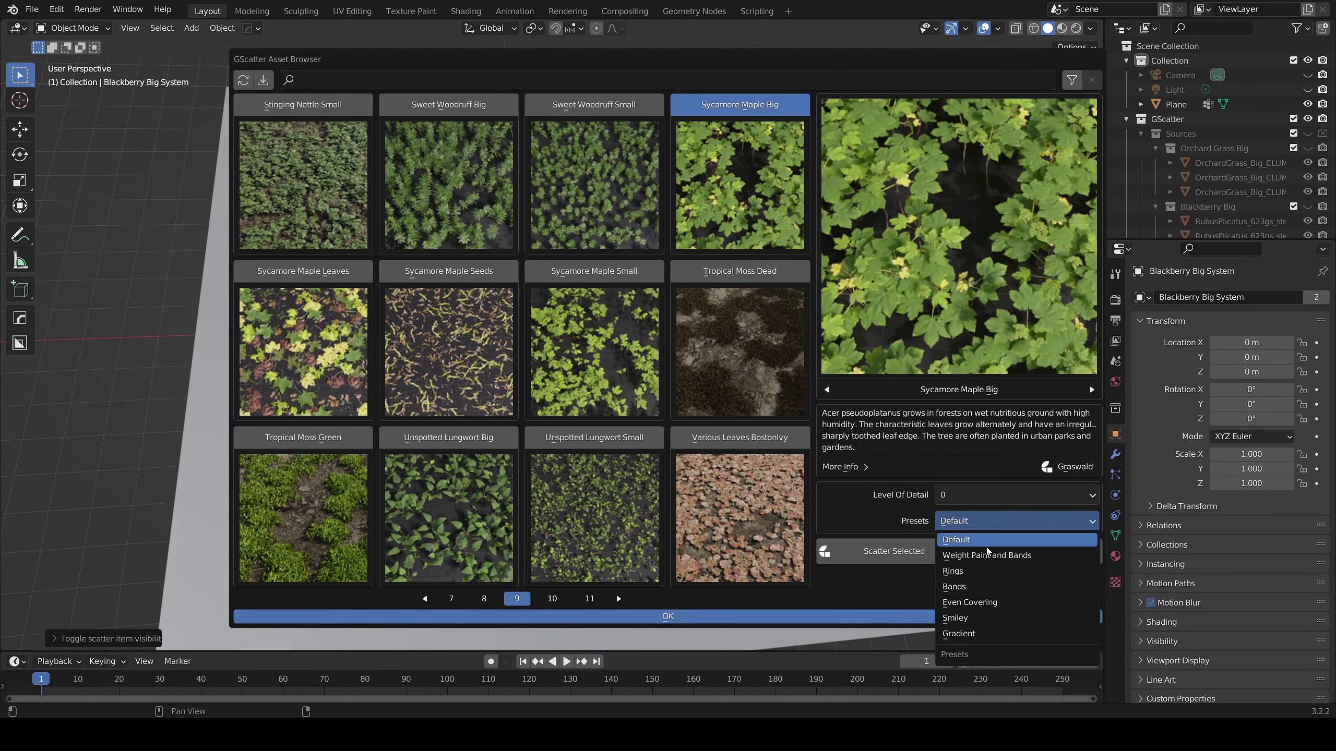
pyautogui.click(952, 571)
pyautogui.click(878, 550)
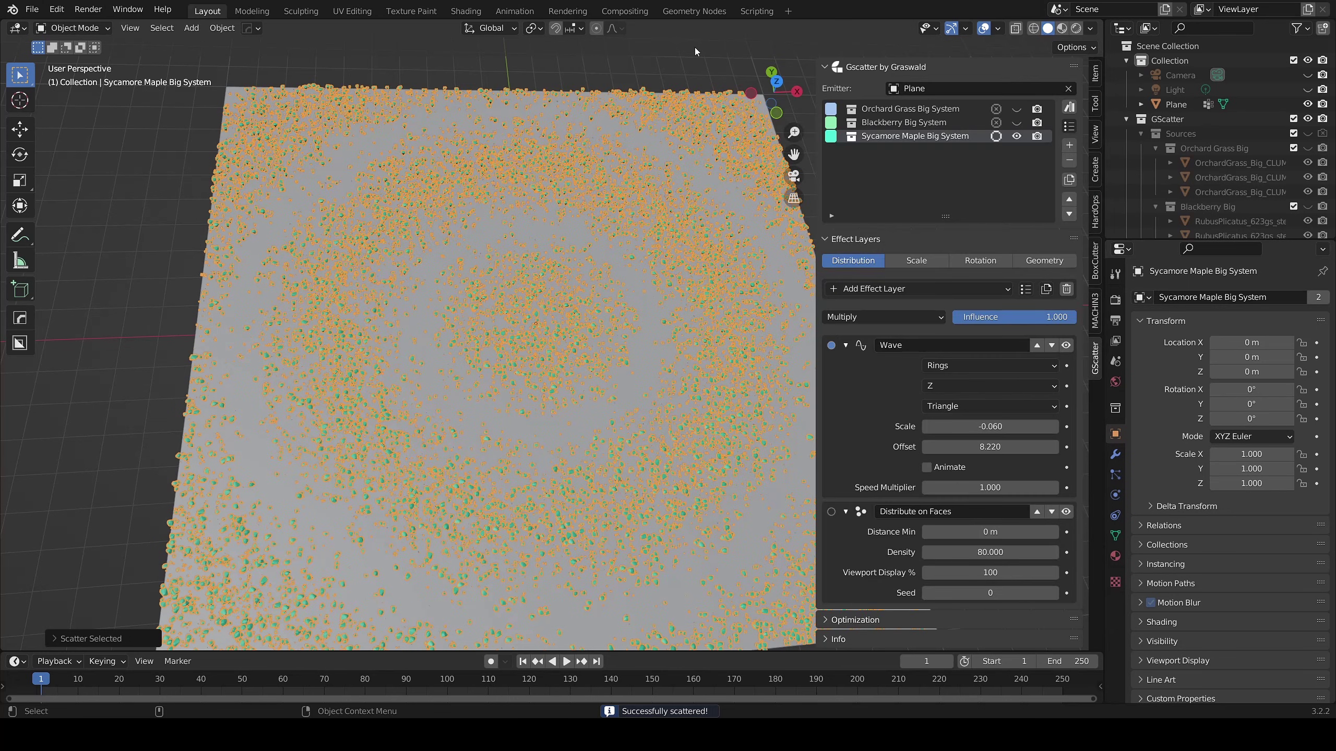
pyautogui.click(996, 136)
pyautogui.keyDown('alt'); pyautogui.moveTo(520, 440); pyautogui.dragTo(524, 418); pyautogui.keyUp('alt')
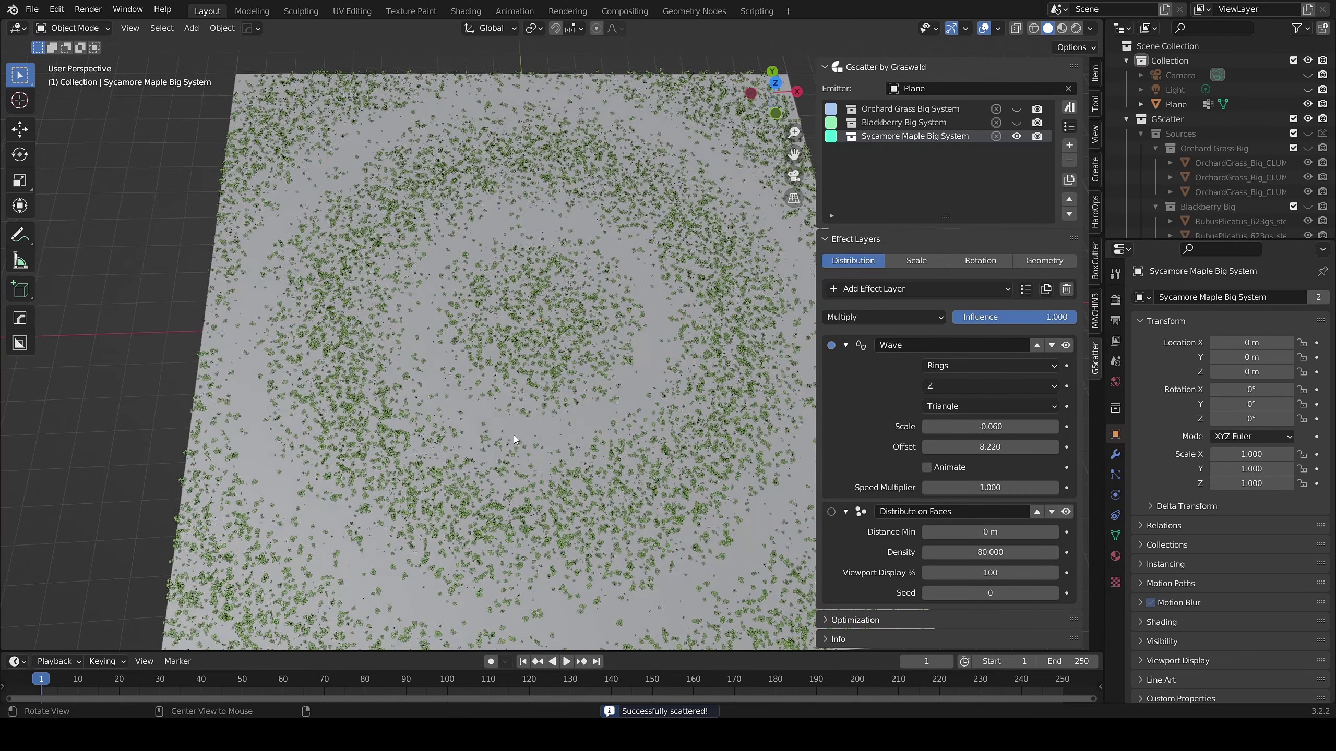
pyautogui.scroll(6, 523, 418)
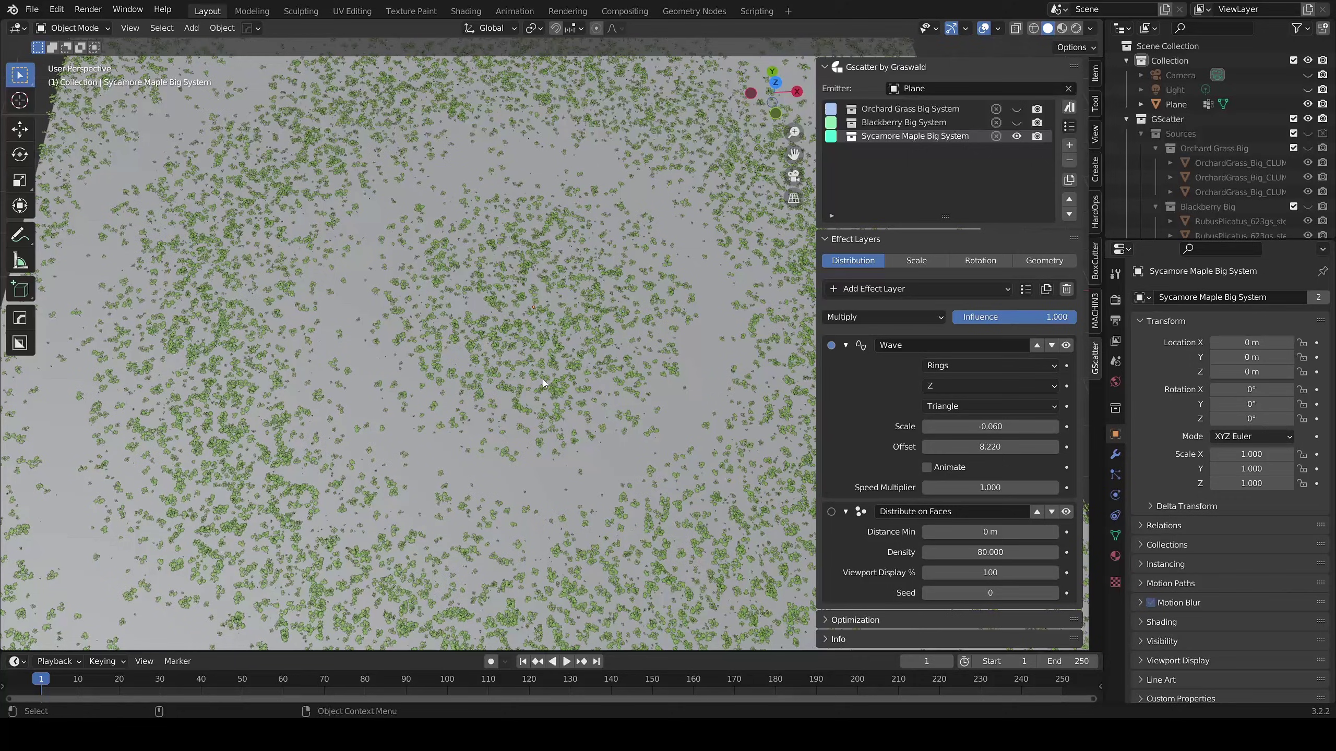
# Remove the Sycamore Maple Big and Blackberry Big systems and unhide the Orchard Grass Big System.
pyautogui.click(1069, 160)
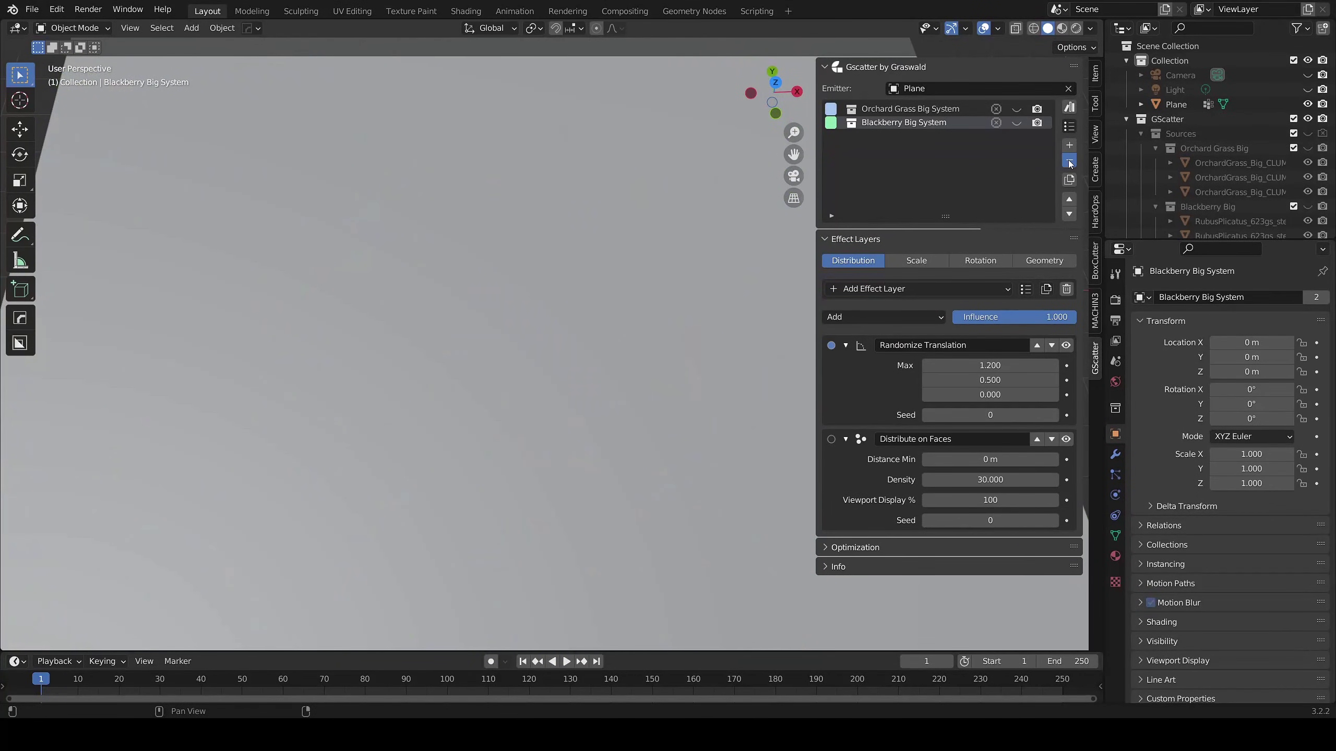
pyautogui.click(1069, 161)
pyautogui.click(1016, 108)
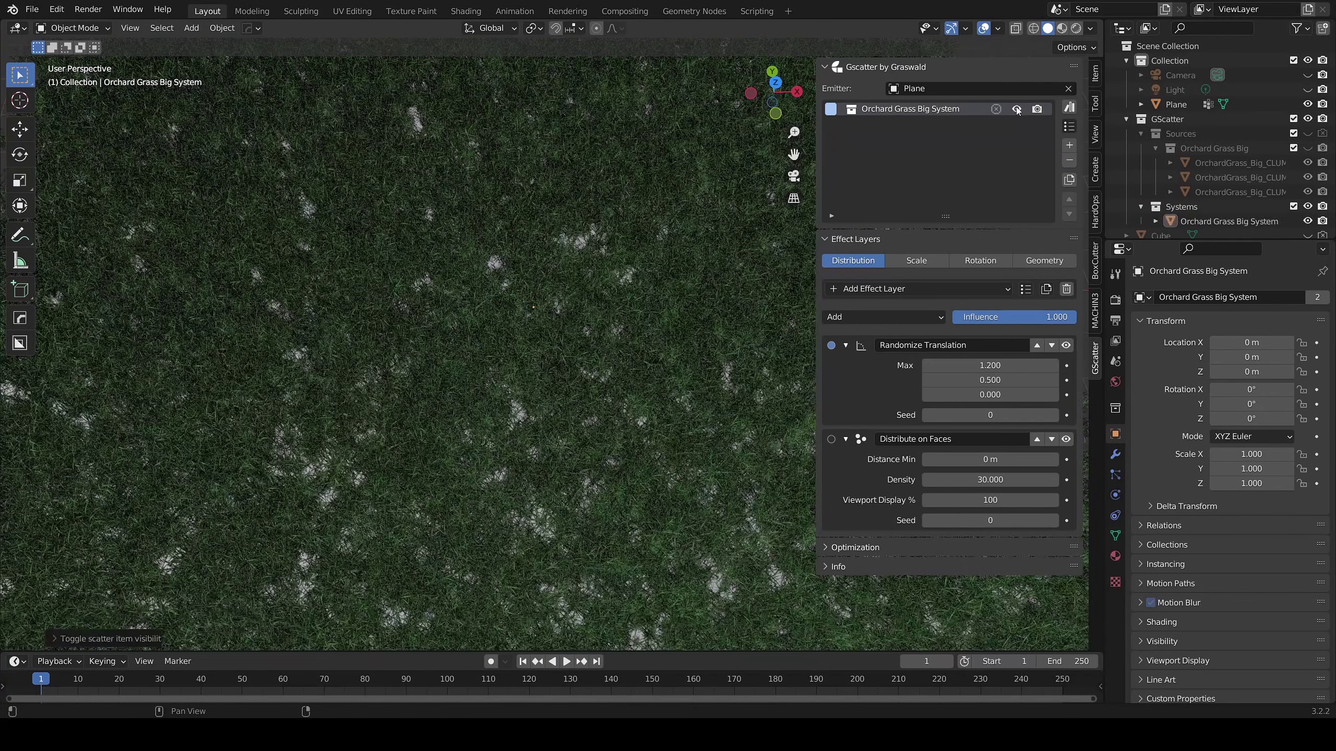
# Apply the Default system preset to the Orchard Grass Big System.
pyautogui.click(1070, 127)
pyautogui.click(1057, 176)
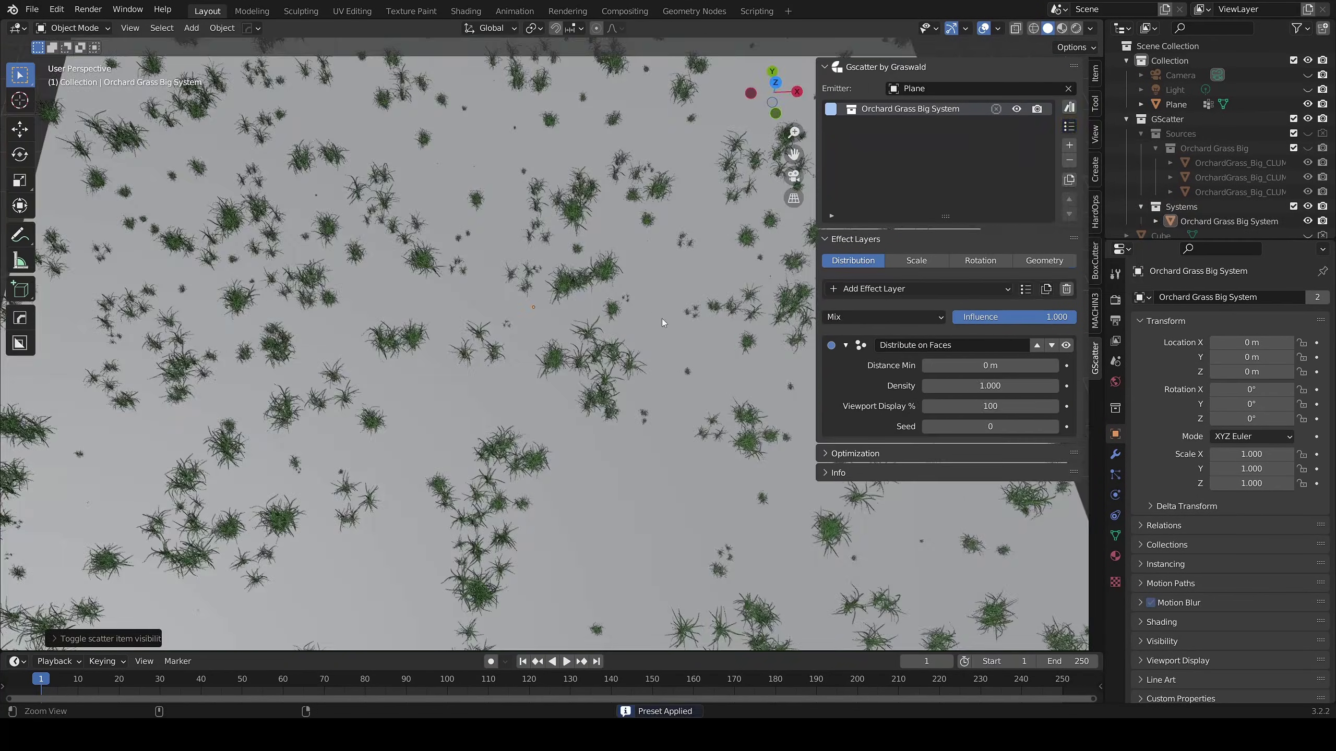
pyautogui.scroll(-5, 593, 311)
pyautogui.moveTo(626, 307); pyautogui.dragTo(654, 334, button='middle')
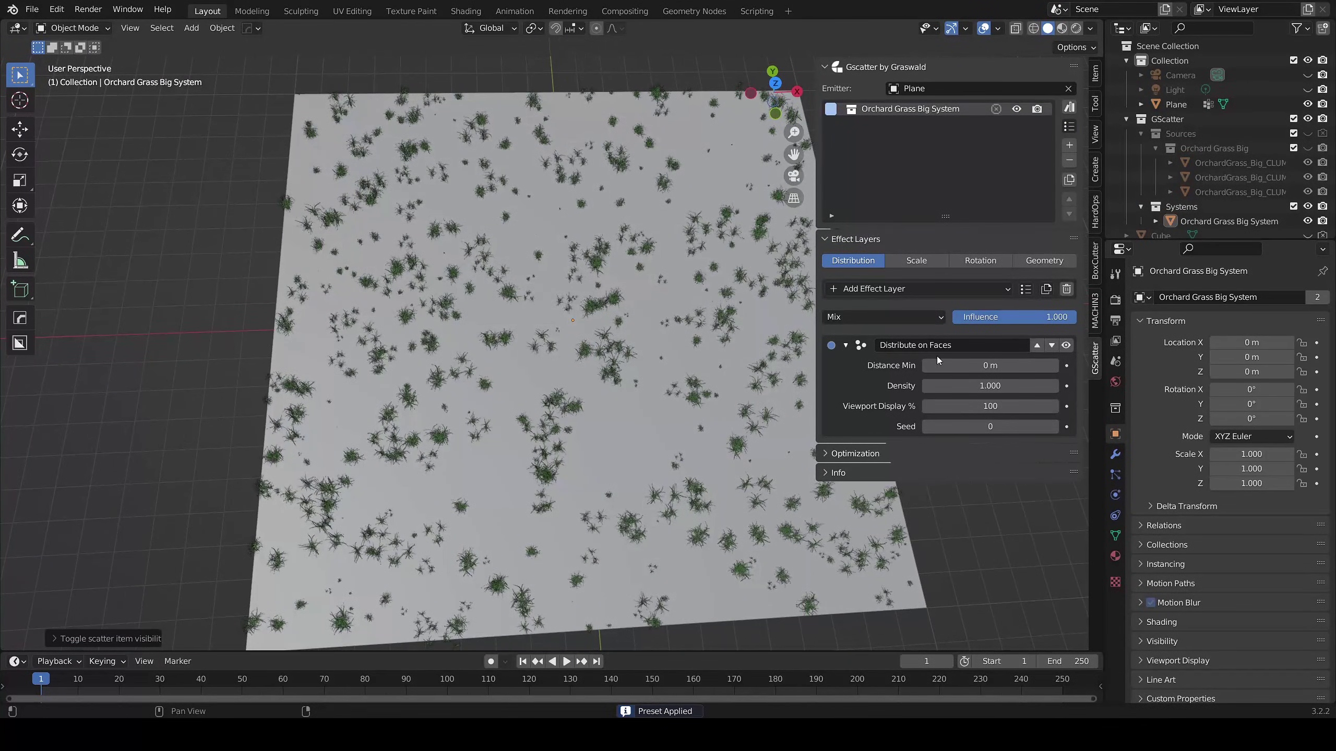
# Apply the sparse covering preset to the grass's Distribute on Faces layer and check the presets available for its scale effects.
pyautogui.click(1025, 289)
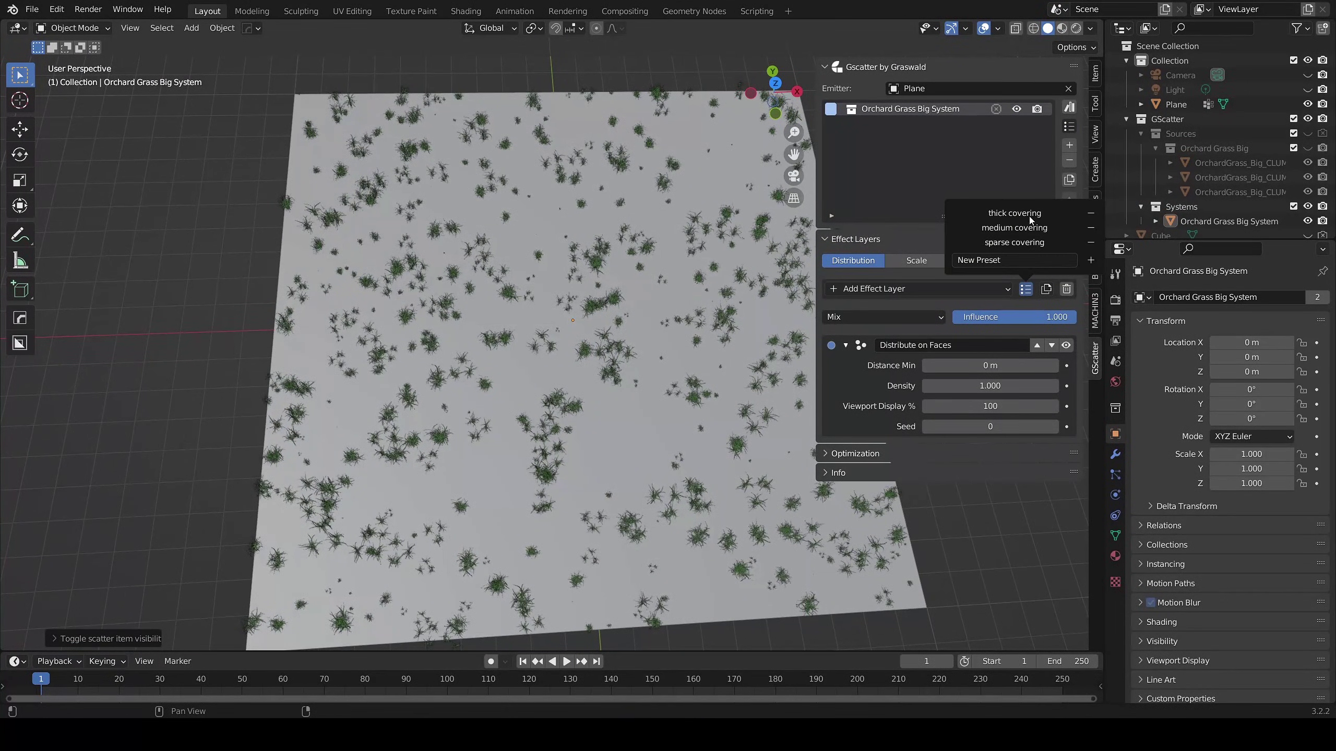
pyautogui.click(1005, 242)
pyautogui.moveTo(812, 304); pyautogui.dragTo(694, 321, button='middle')
pyautogui.click(920, 260)
pyautogui.click(1024, 289)
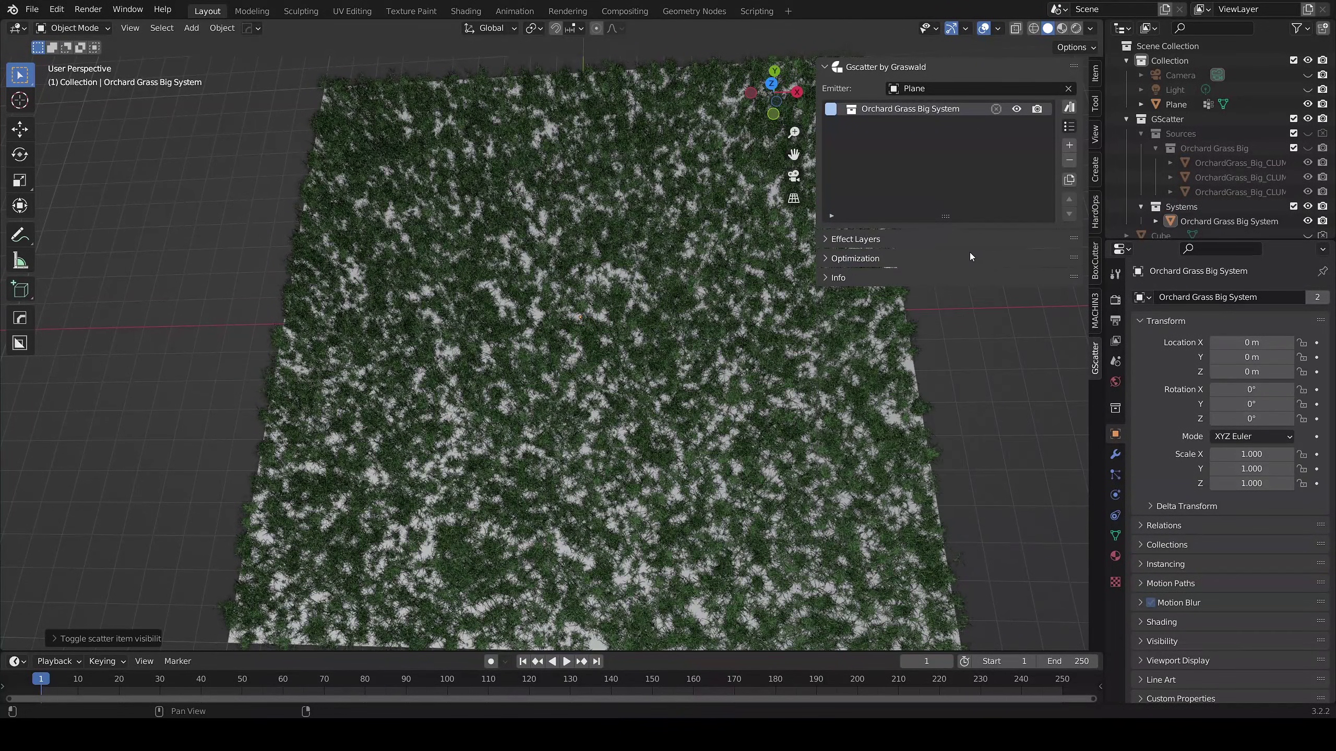
# Add a Wind effect layer to the grass system's rotation effects.
pyautogui.click(987, 260)
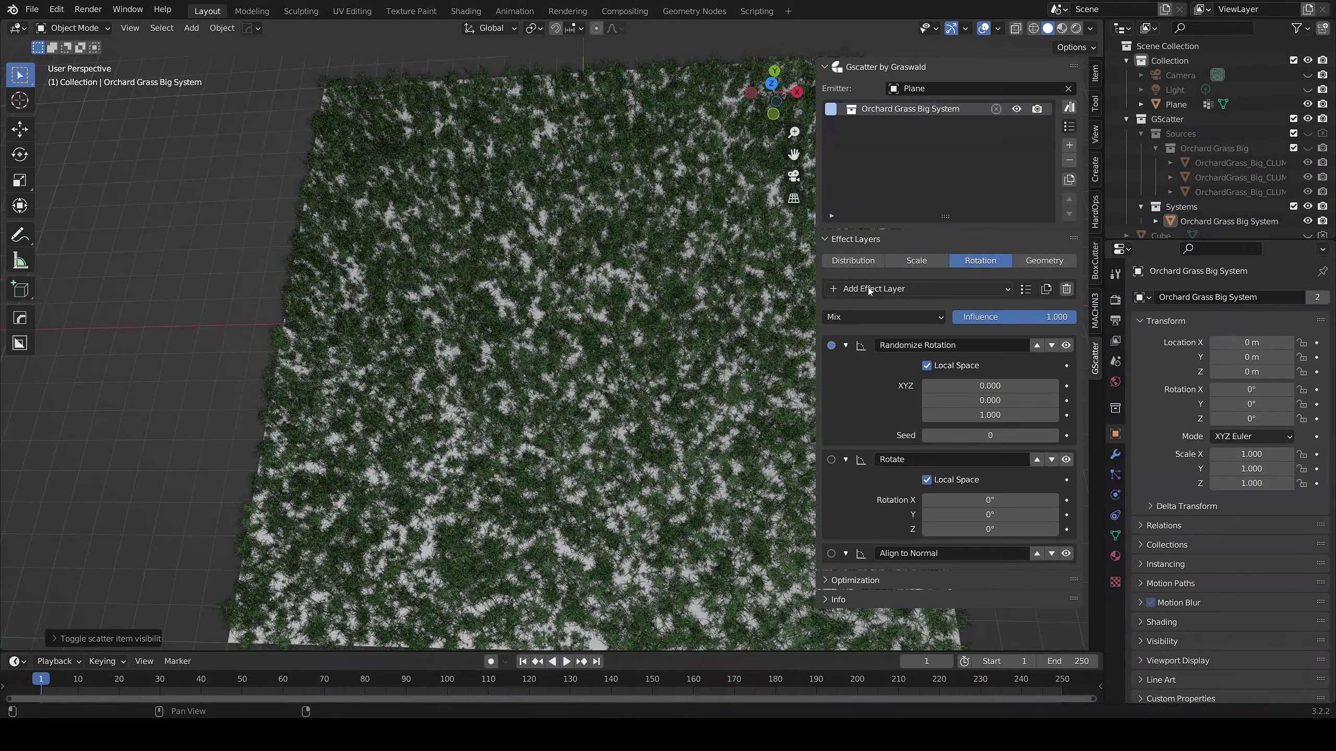
pyautogui.click(868, 289)
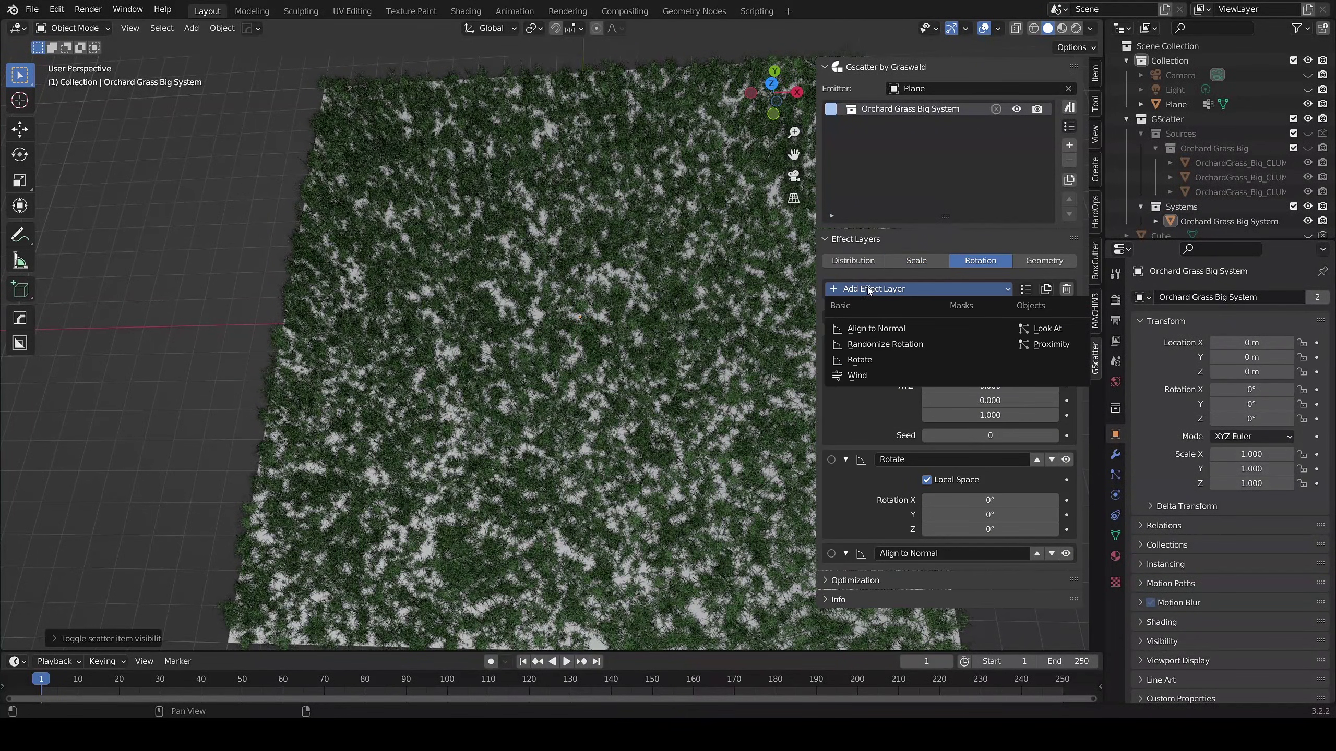
pyautogui.click(858, 377)
# Set the Wind layer's speed to 4.7, strength to 7.3, detail to 3 and scale to 0.03.
pyautogui.click(988, 366)
pyautogui.write('4.7')
pyautogui.press('Tab')
pyautogui.write('7.3')
pyautogui.press('Tab')
pyautogui.write('3')
pyautogui.press('Tab')
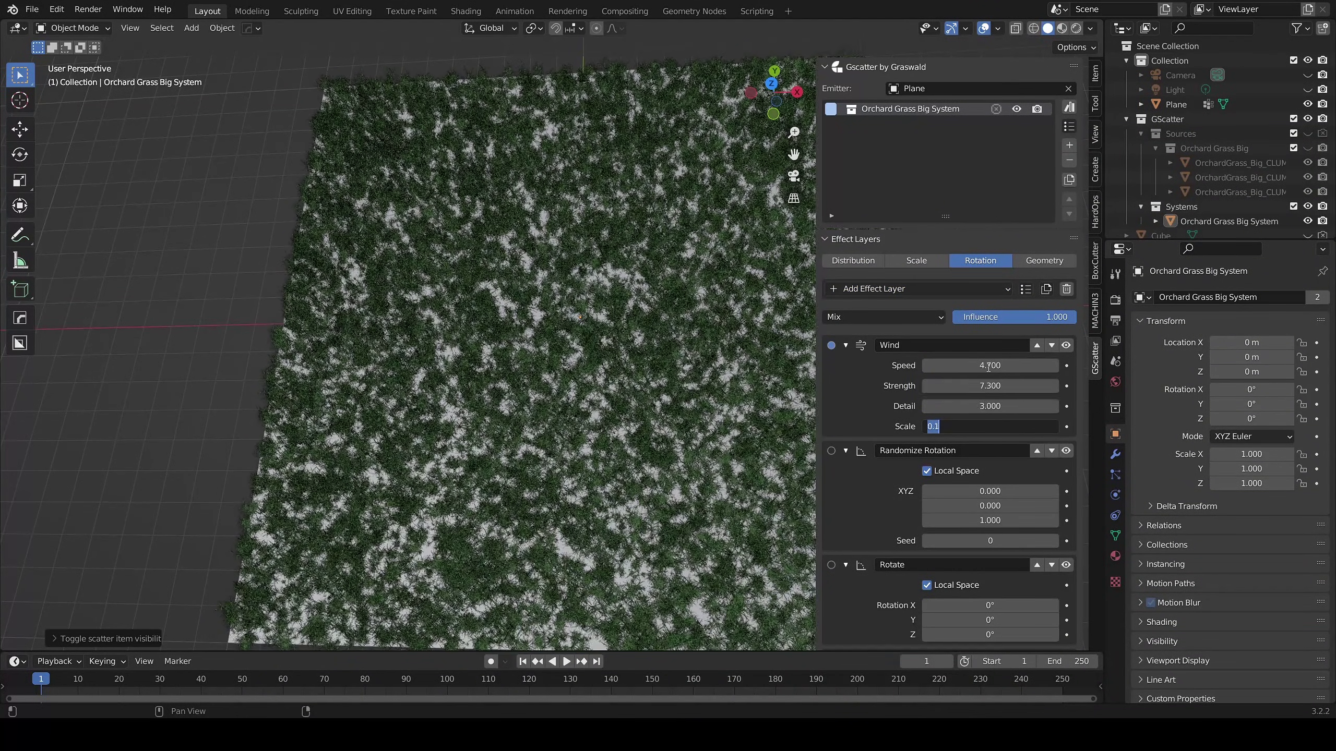
pyautogui.write('0.03')
pyautogui.press('Return')
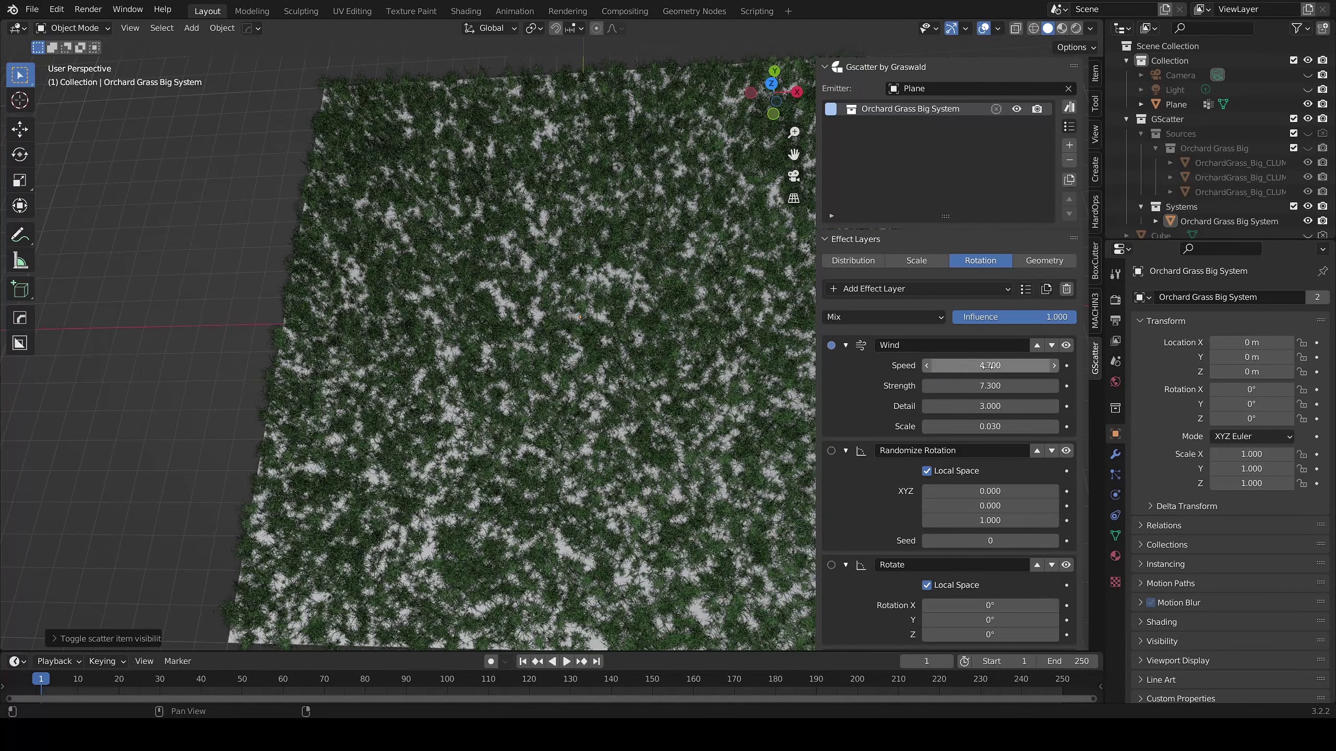
# Save the Wind layer's settings as a new layer preset named "wind speed1".
pyautogui.click(1024, 290)
pyautogui.click(1012, 263)
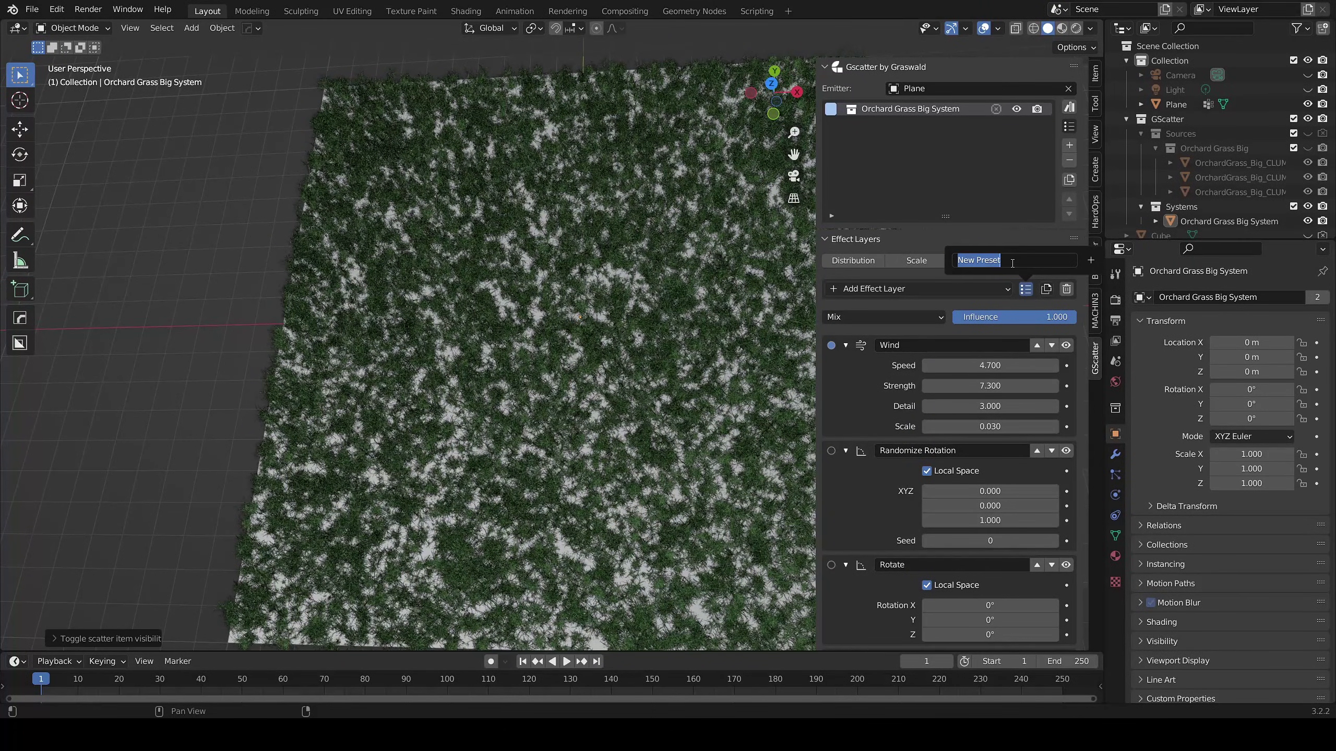
pyautogui.write('wind speed1')
pyautogui.click(1090, 259)
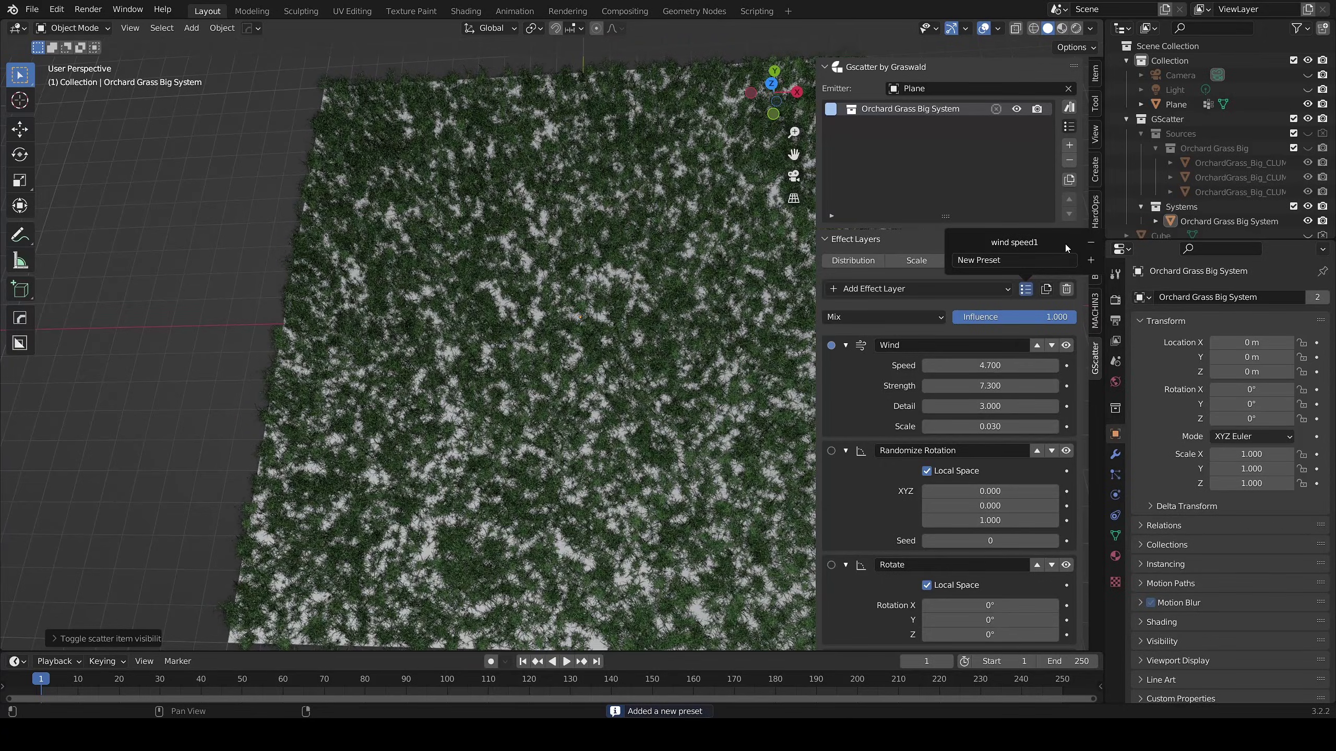
# View the grass close up from the front and play the animation to examine the wind motion.
pyautogui.scroll(-3, 604, 290)
pyautogui.moveTo(605, 291); pyautogui.dragTo(537, 407, button='middle')
pyautogui.press('KP_1')
pyautogui.scroll(3, 665, 411)
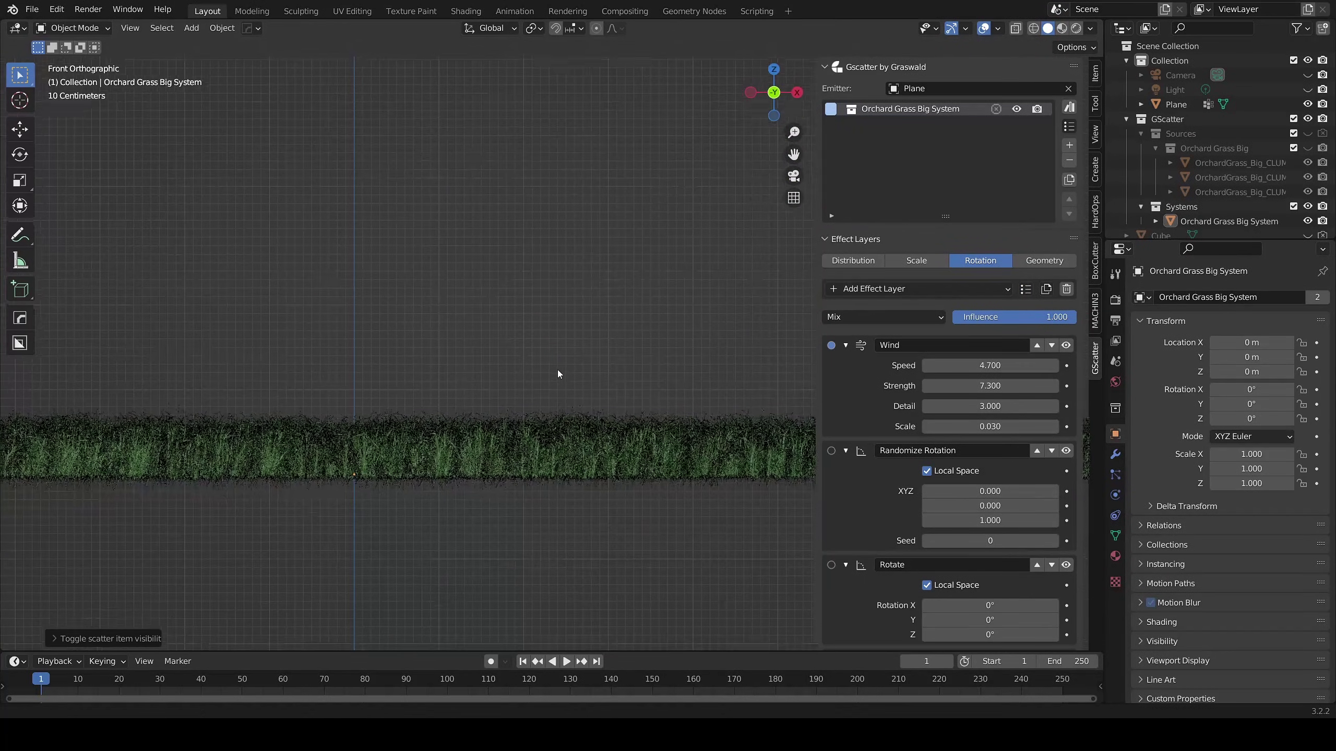
pyautogui.scroll(6, 558, 376)
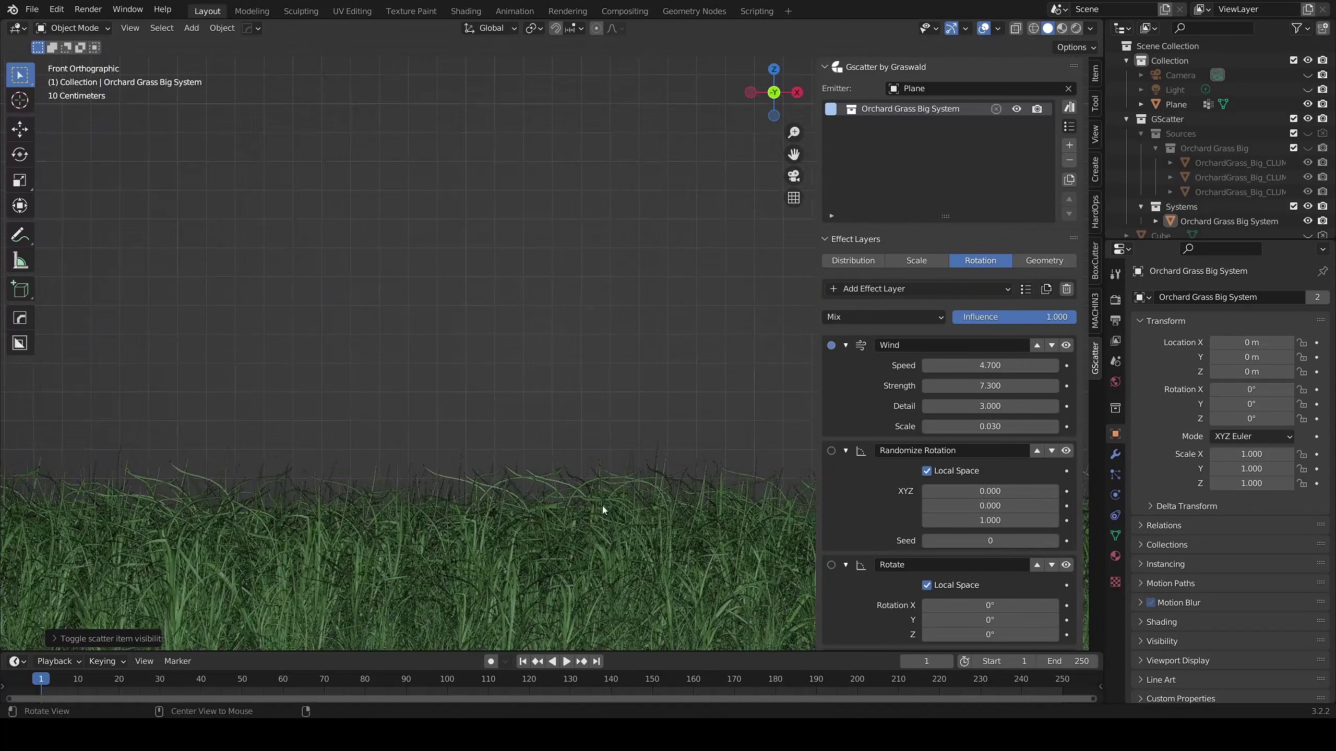
pyautogui.scroll(4, 565, 515)
pyautogui.press('space')
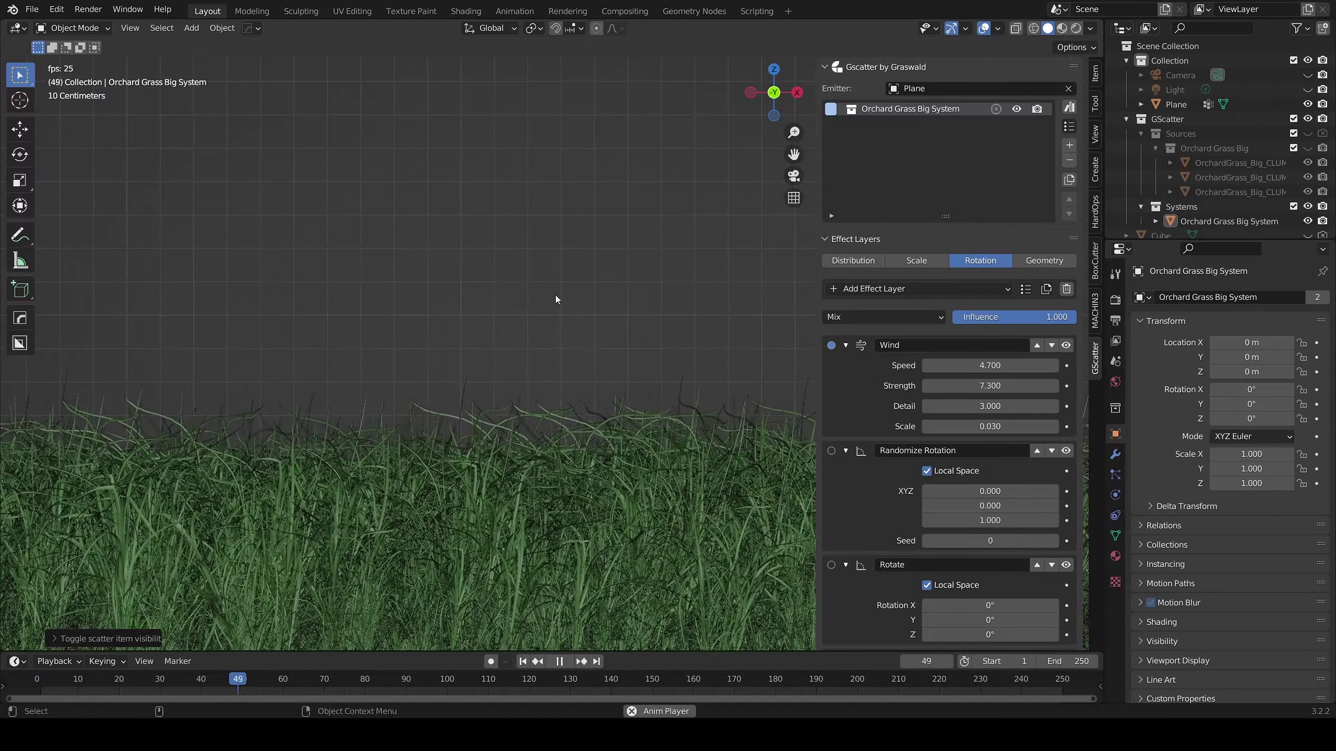
# Set the Wind layer's speed to 3, strength to 8 and scale to 0.1 while the animation plays.
pyautogui.click(976, 365)
pyautogui.write('3')
pyautogui.press('Tab')
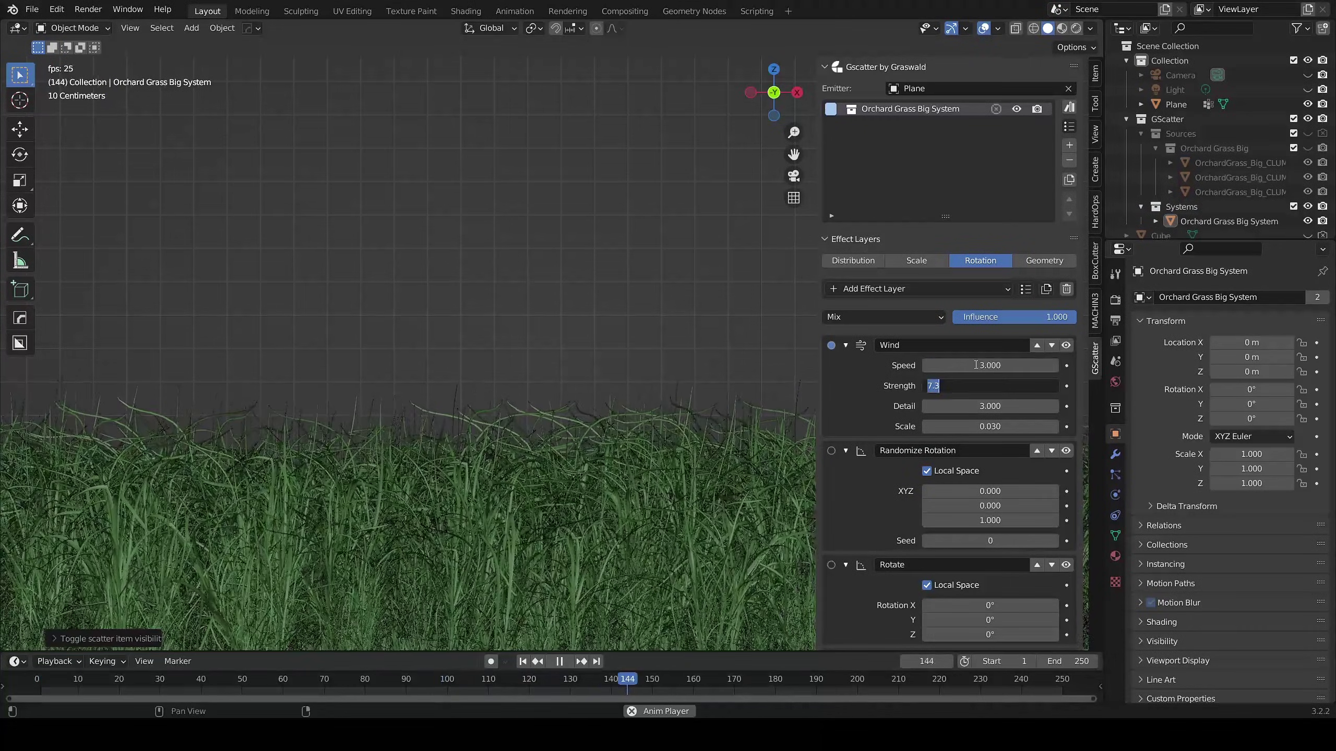
pyautogui.write('8')
pyautogui.press('Tab')
pyautogui.write('0.1')
pyautogui.press('Return')
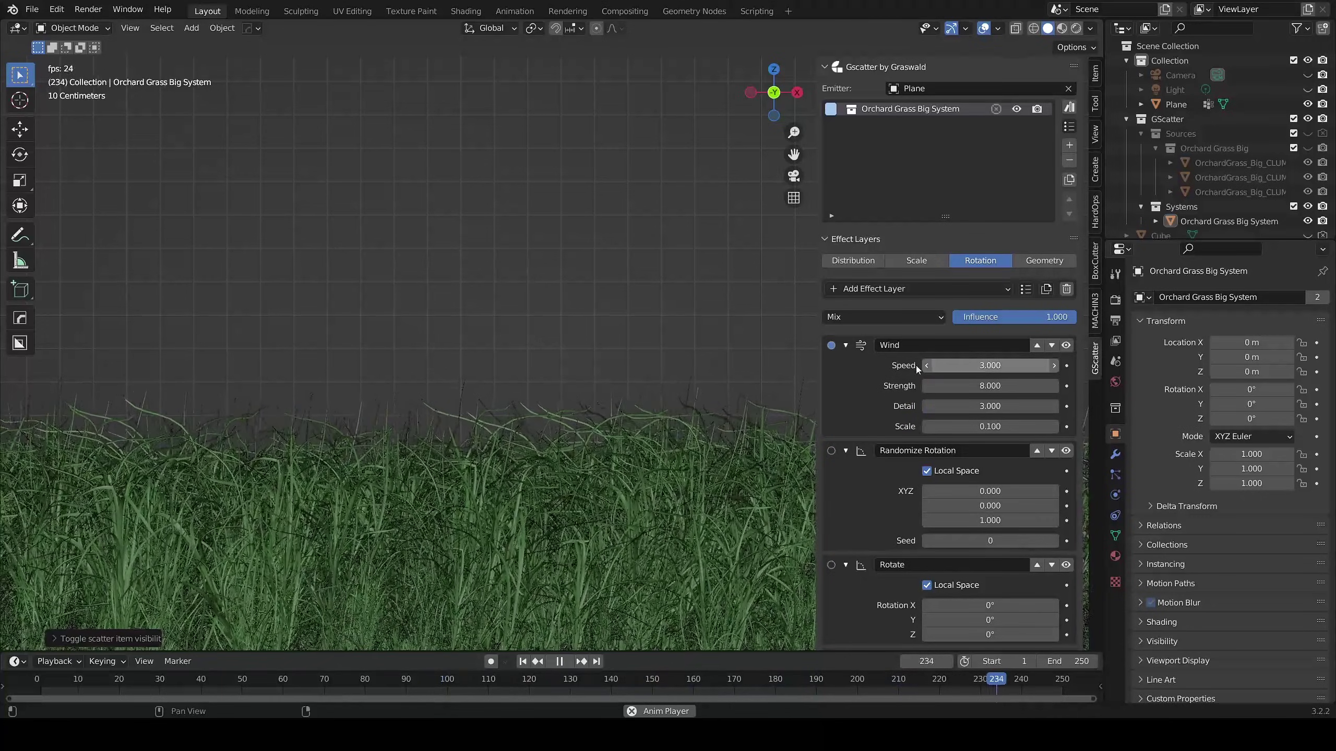
# Save the modified Wind layer's settings as a second preset named "wind speed2".
pyautogui.click(1025, 289)
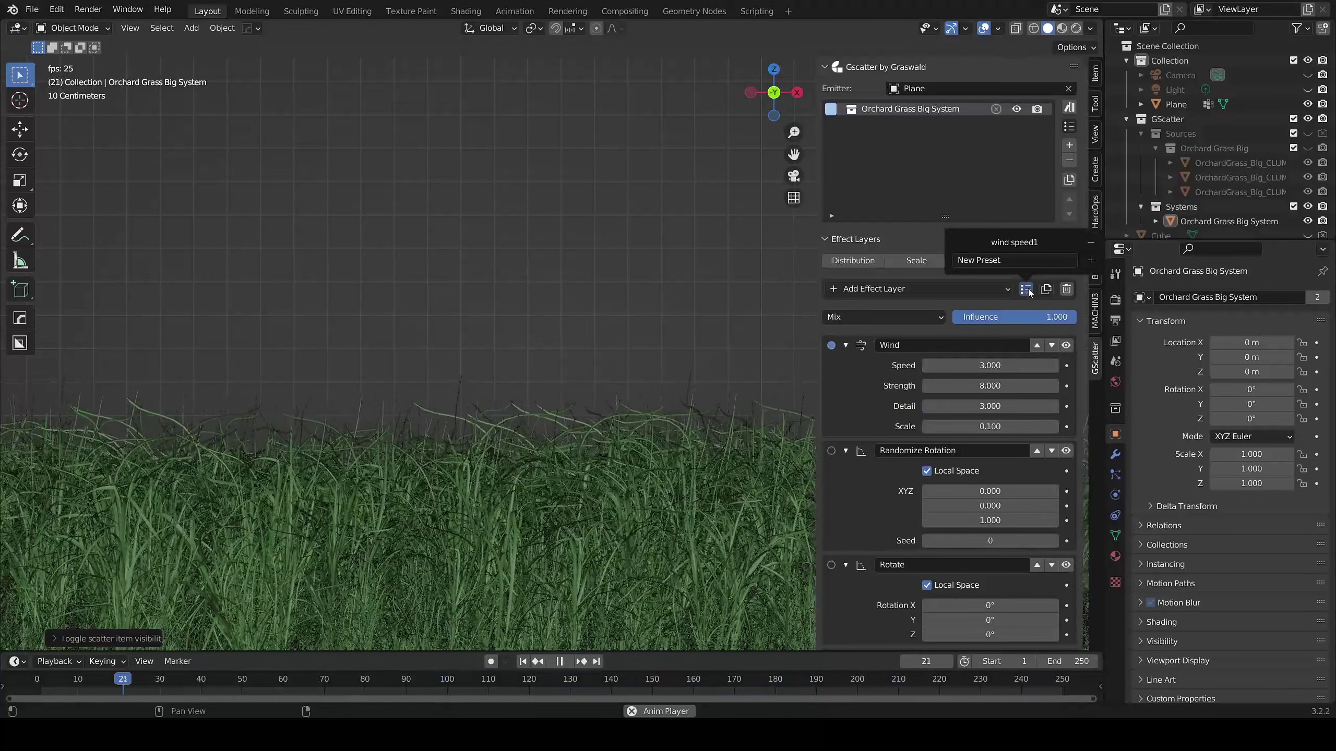
pyautogui.click(1022, 261)
pyautogui.write('wind')
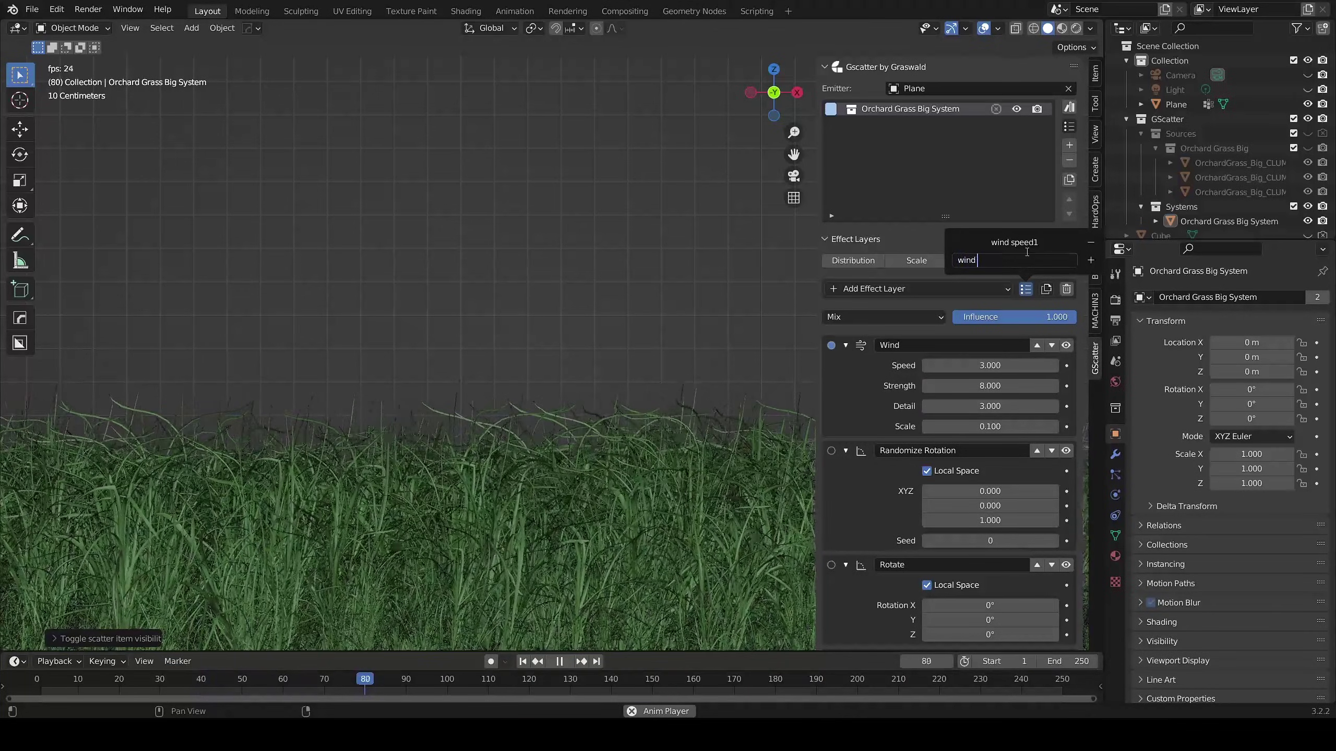
pyautogui.write(' speed2')
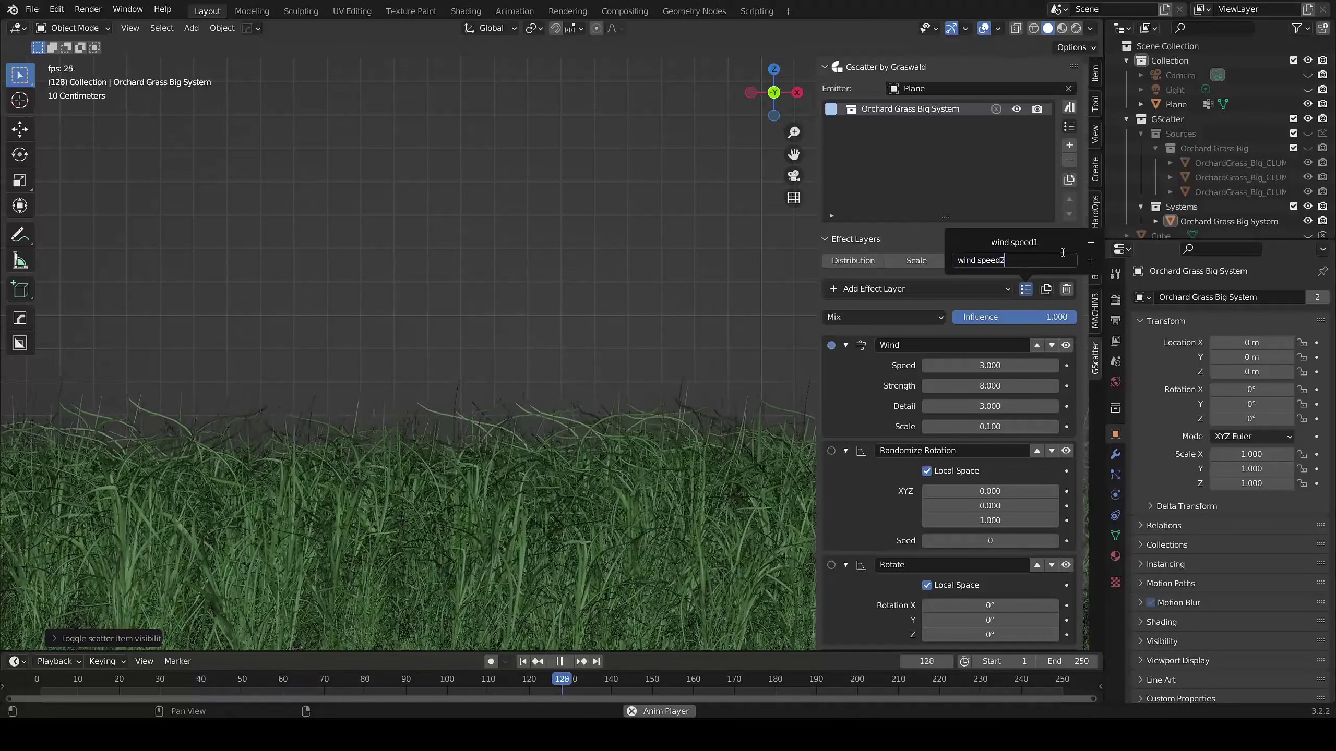
pyautogui.press('Return')
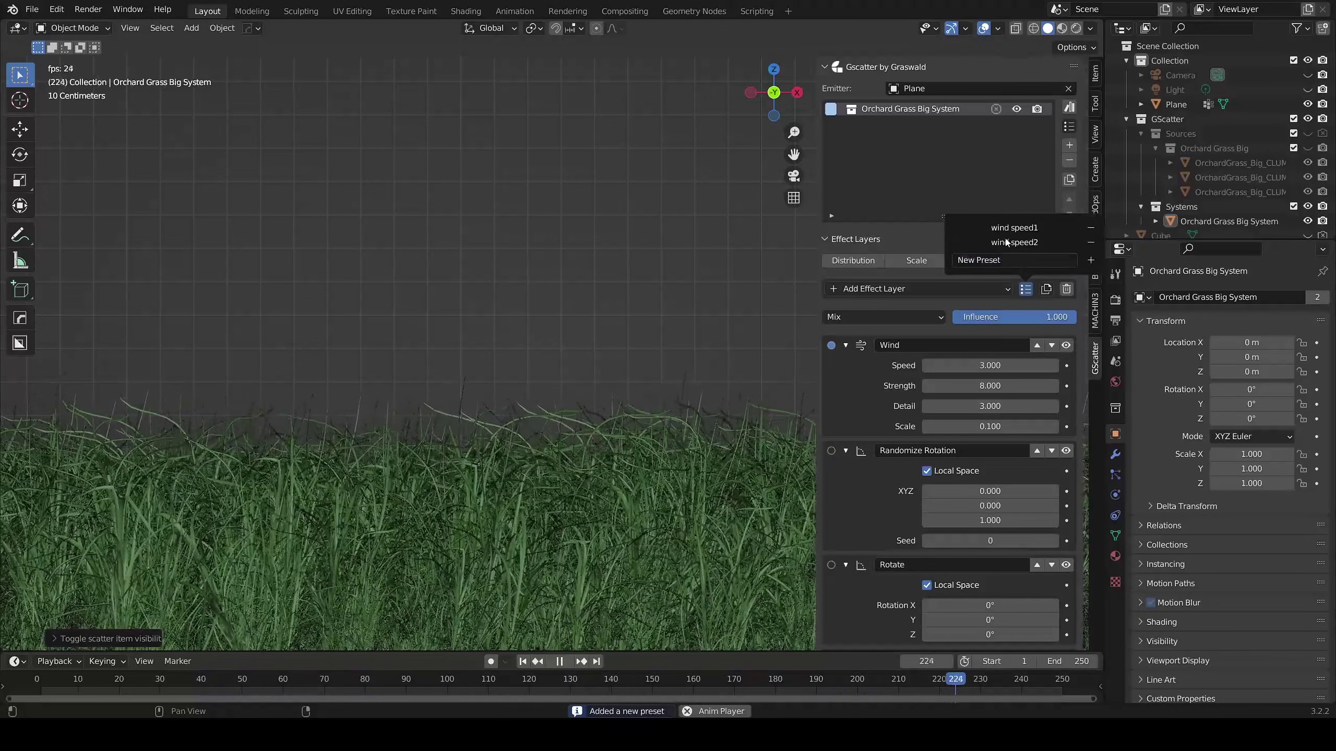
# Check the presets for the Randomize Rotation layer and collapse the Wind, Randomize Rotation and Rotate layers.
pyautogui.click(836, 454)
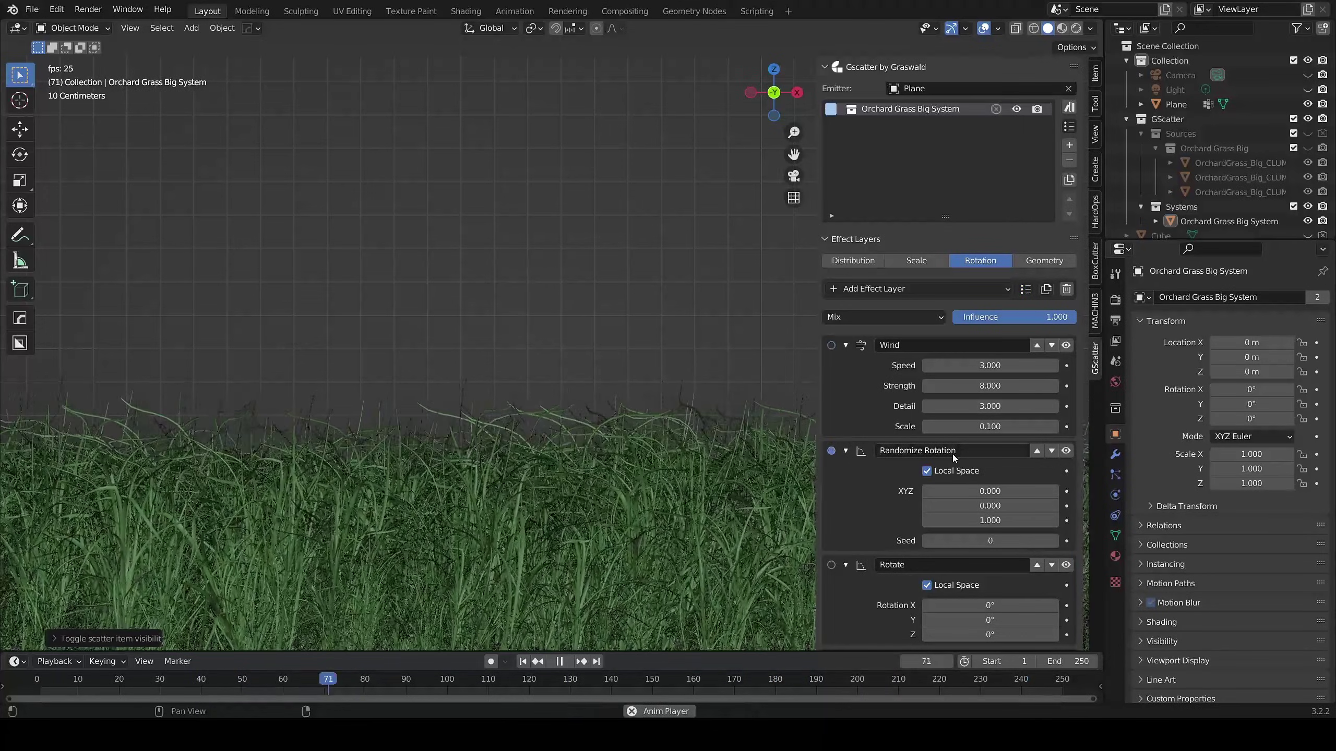
pyautogui.click(1025, 289)
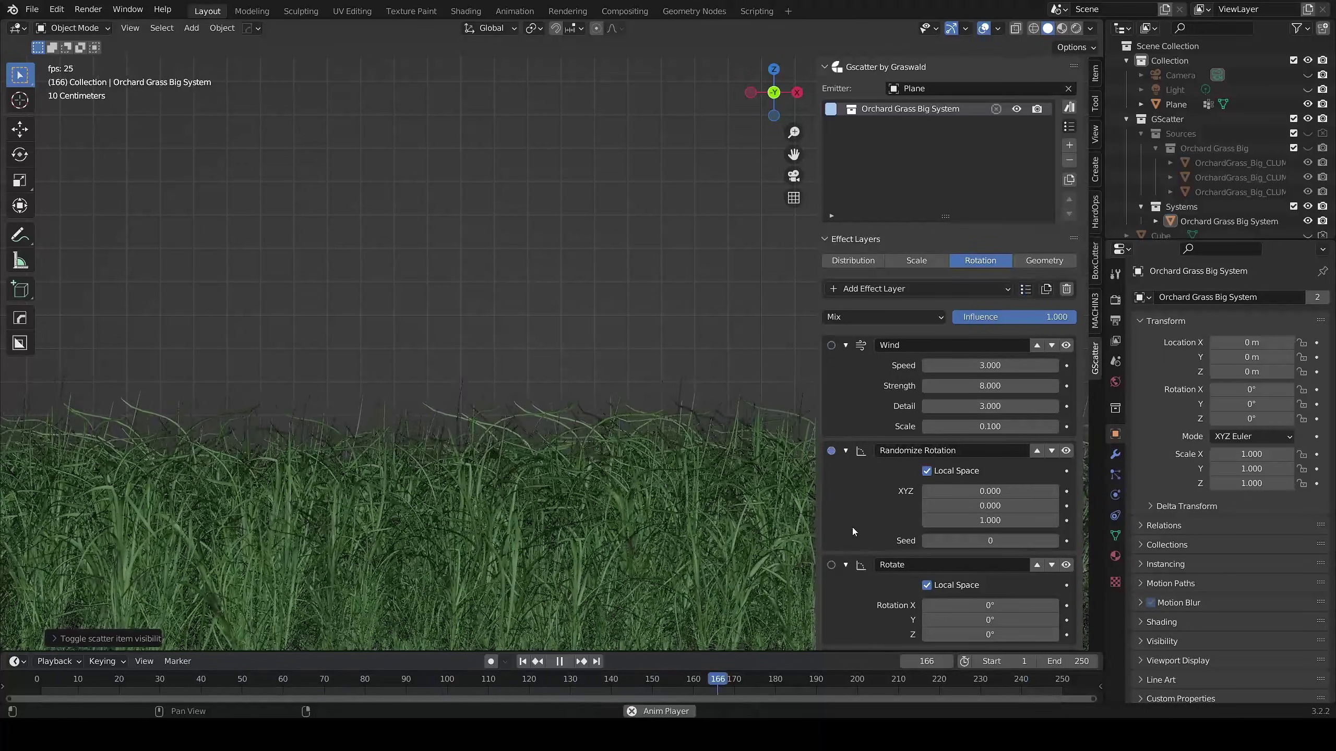
pyautogui.click(845, 346)
pyautogui.click(846, 369)
pyautogui.click(847, 393)
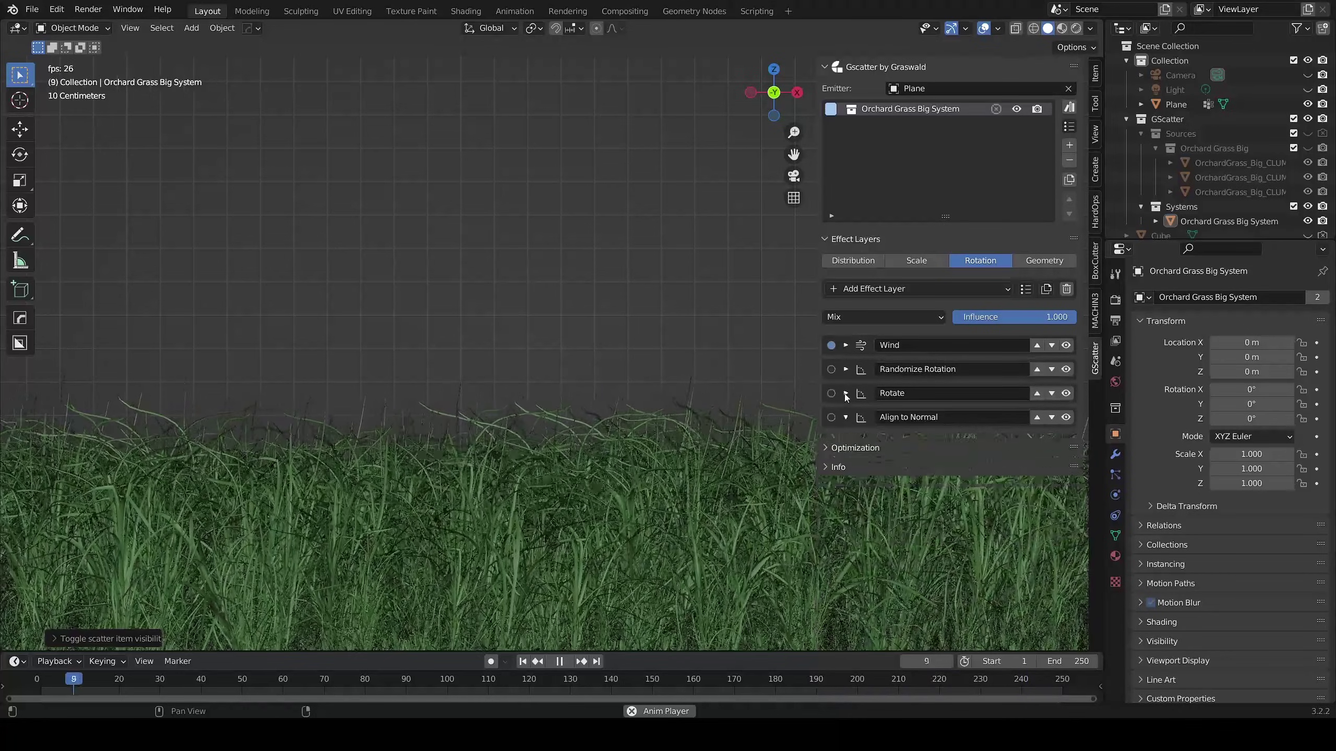
# Stop the animation and apply the Bands system preset to the Orchard Grass Big System.
pyautogui.press('space')
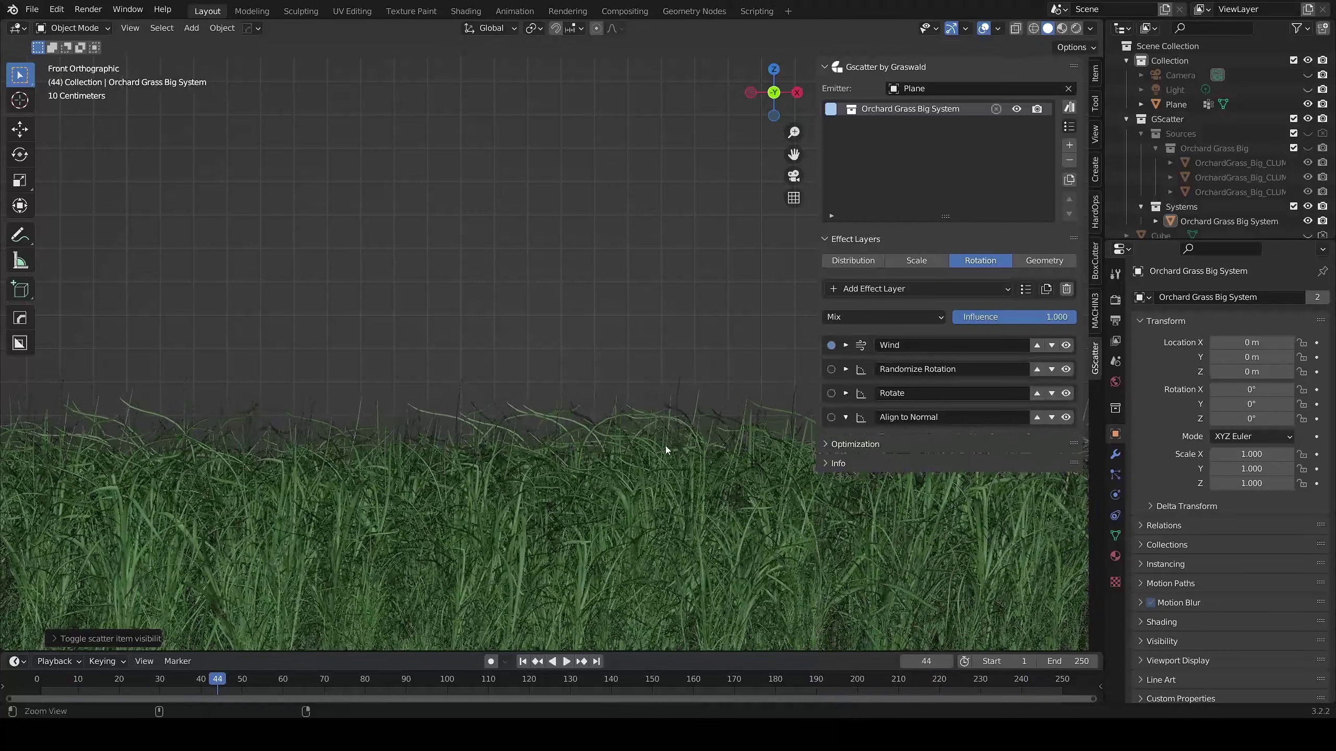
pyautogui.keyDown('alt'); pyautogui.moveTo(665, 445); pyautogui.dragTo(585, 293, button='middle'); pyautogui.keyUp('alt')
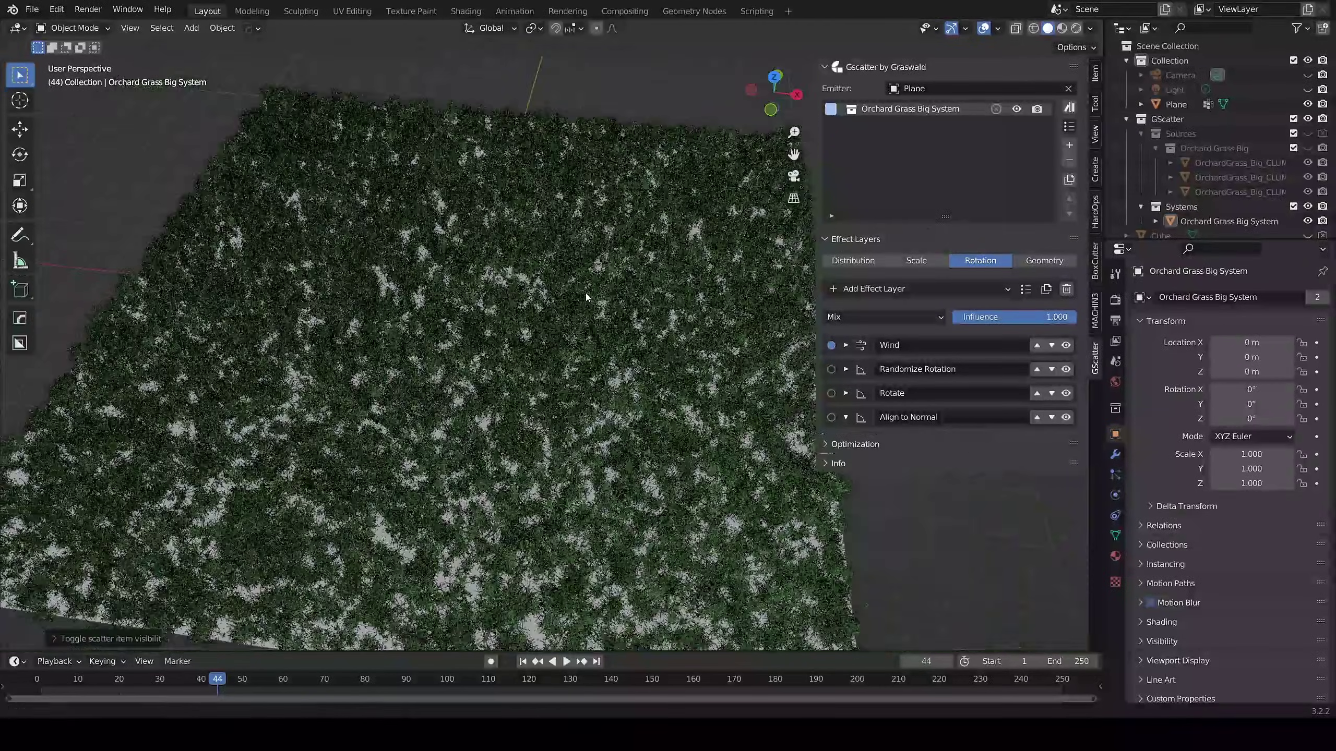
pyautogui.click(1068, 127)
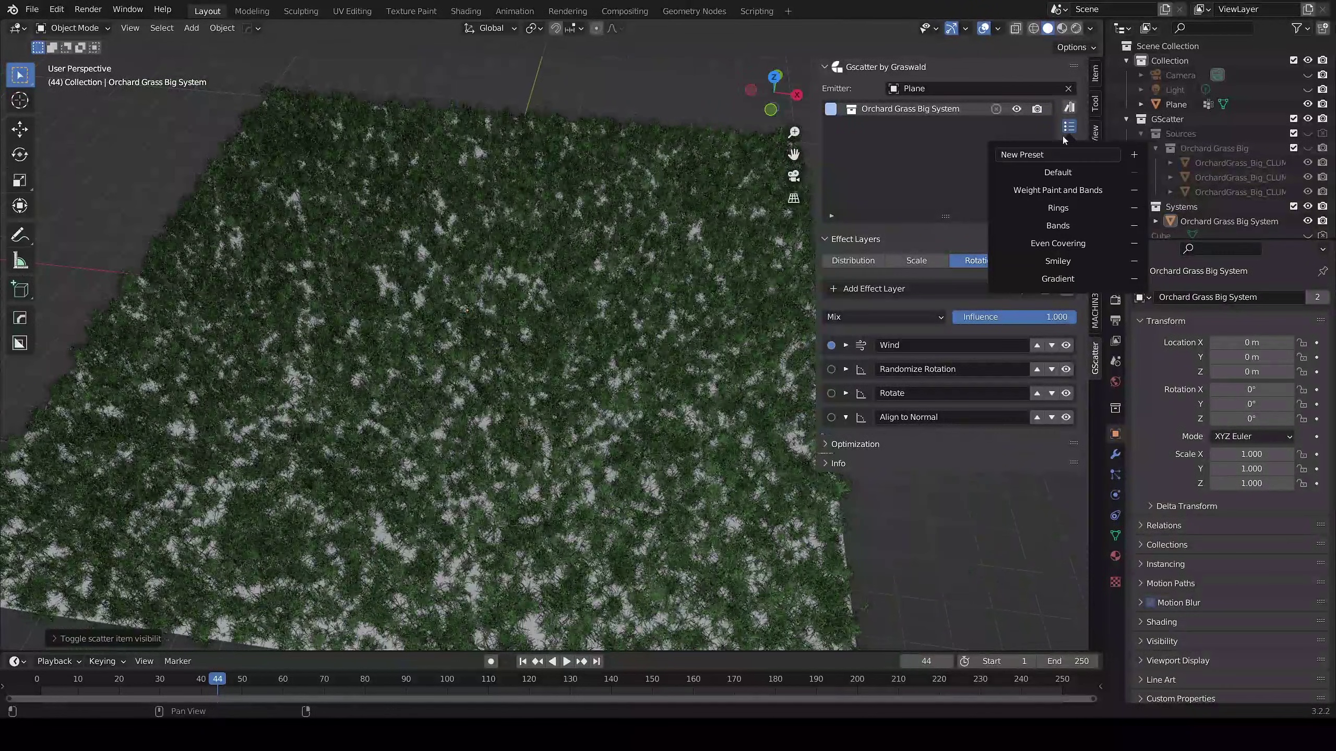
pyautogui.click(1058, 226)
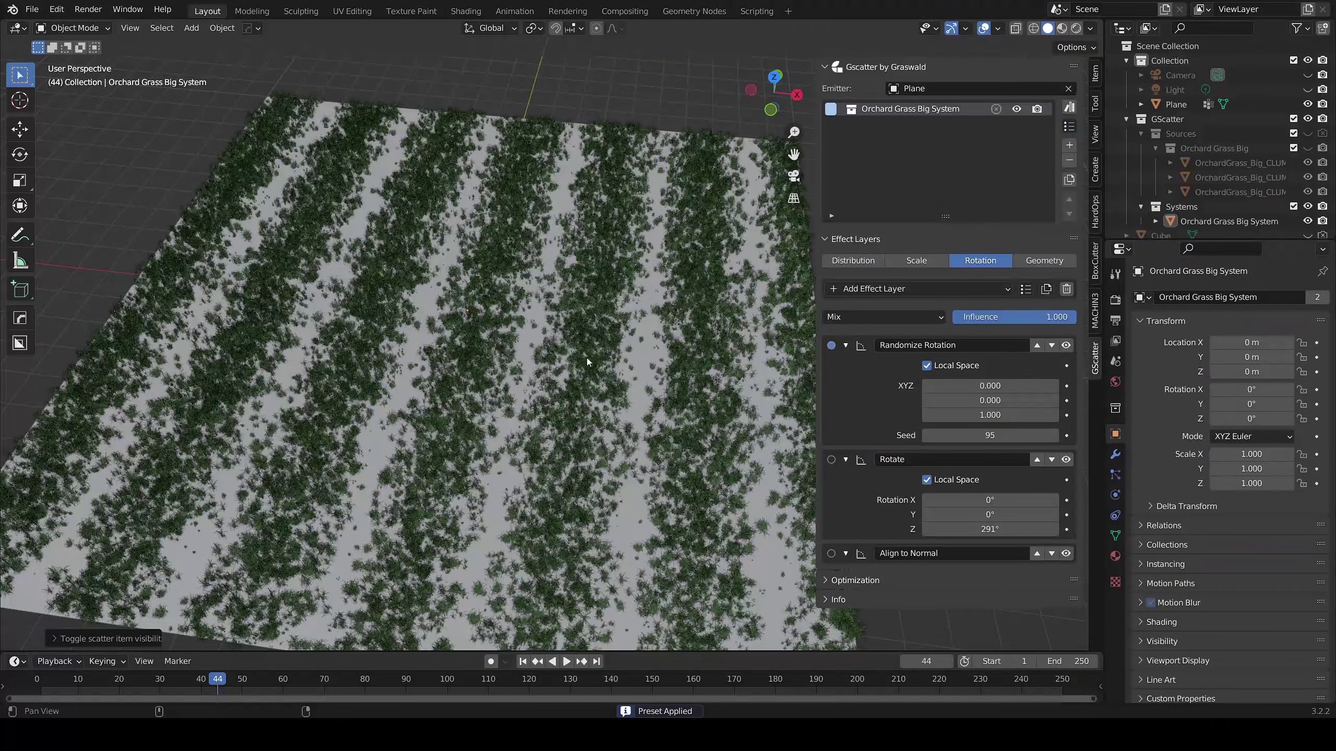
# Apply the "medium covering" preset to the Distribute on Faces layer in the distribution effects.
pyautogui.moveTo(589, 341); pyautogui.dragTo(797, 319, button='middle')
pyautogui.click(841, 262)
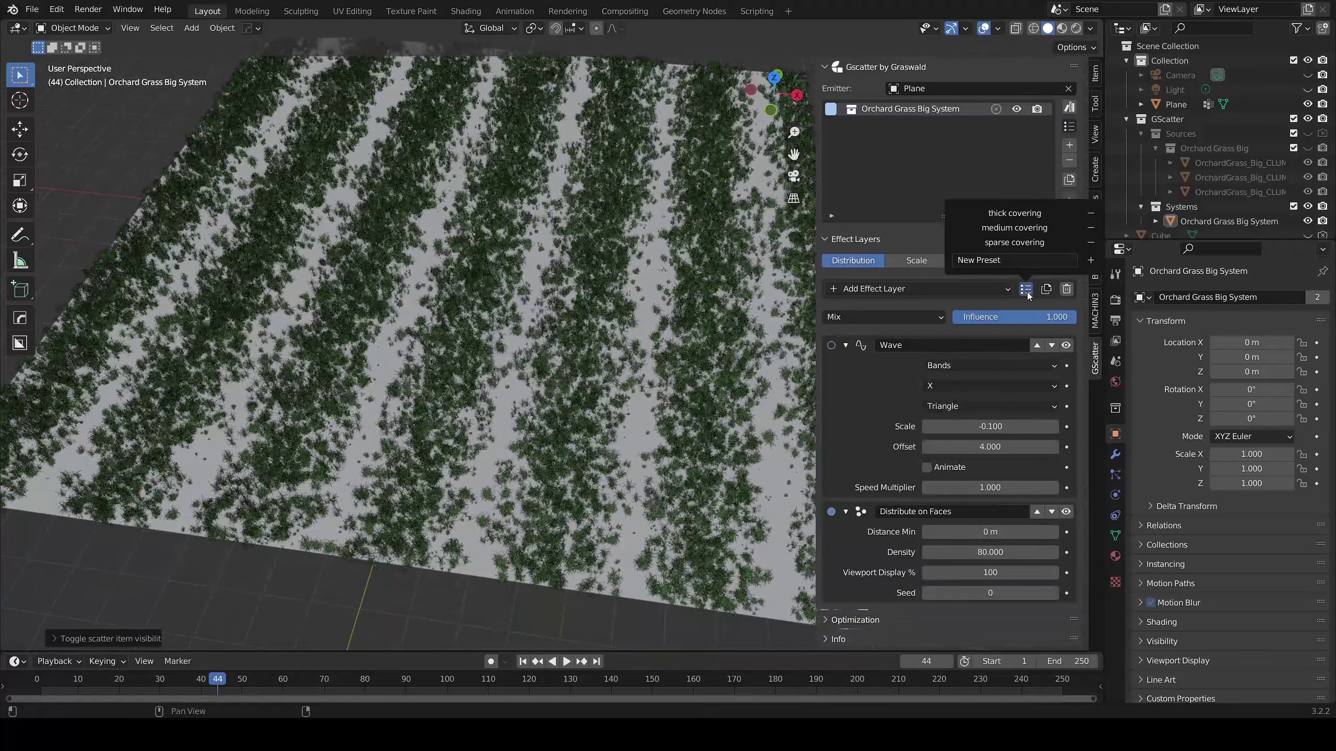
pyautogui.click(1008, 228)
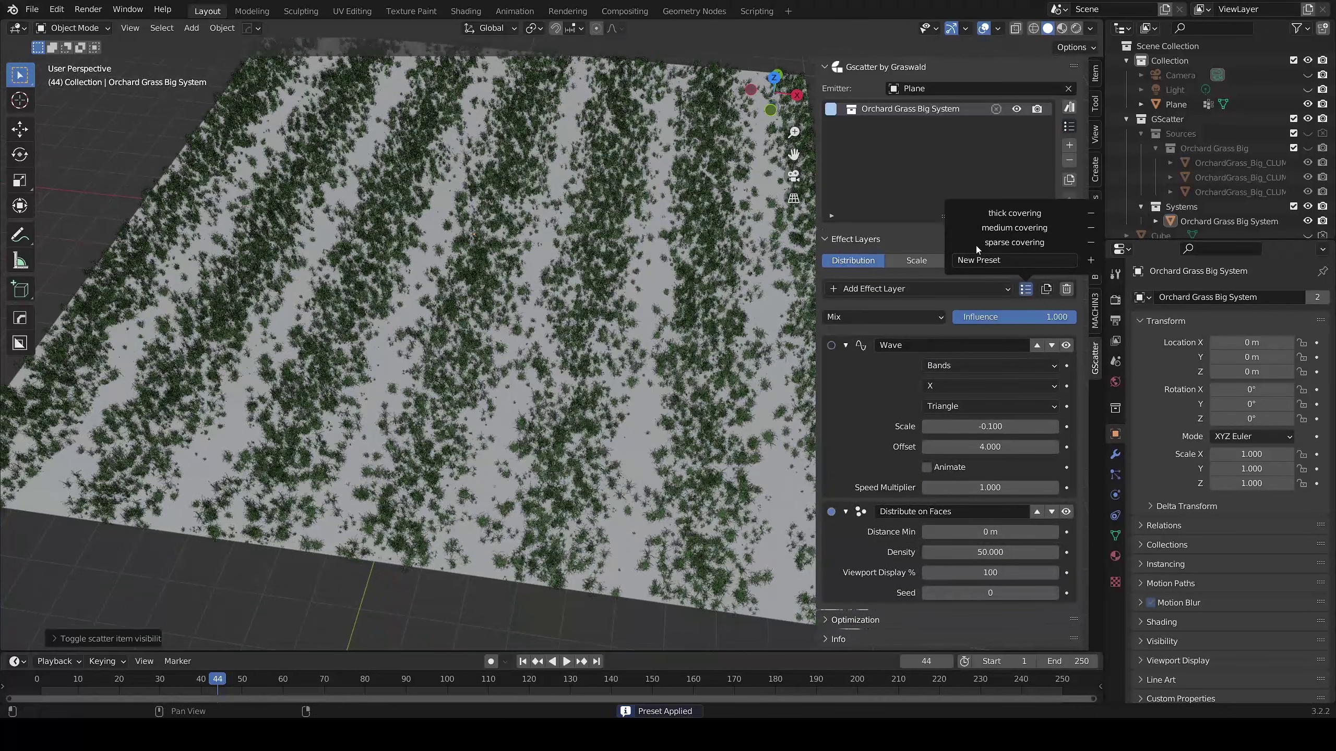
# Apply the Default preset to the Scale layer in the scale effects.
pyautogui.click(924, 263)
pyautogui.click(1023, 289)
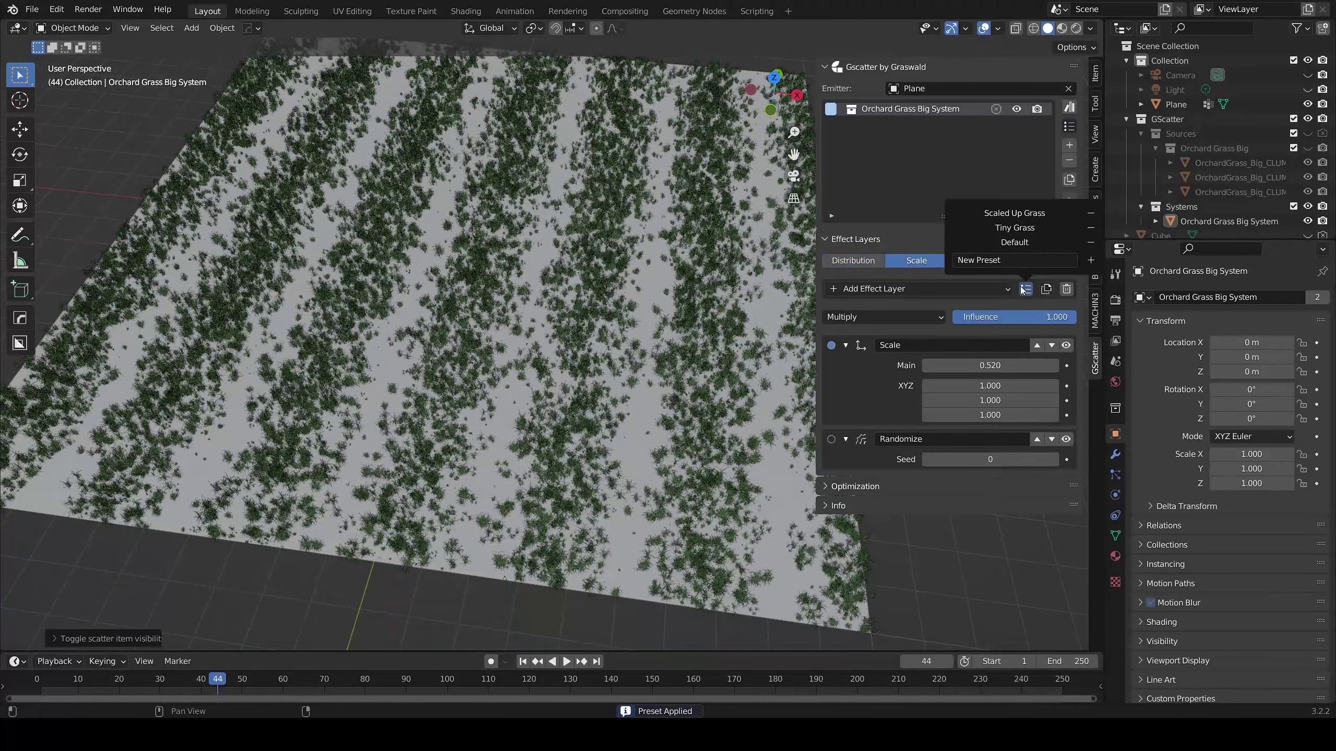
pyautogui.click(1015, 243)
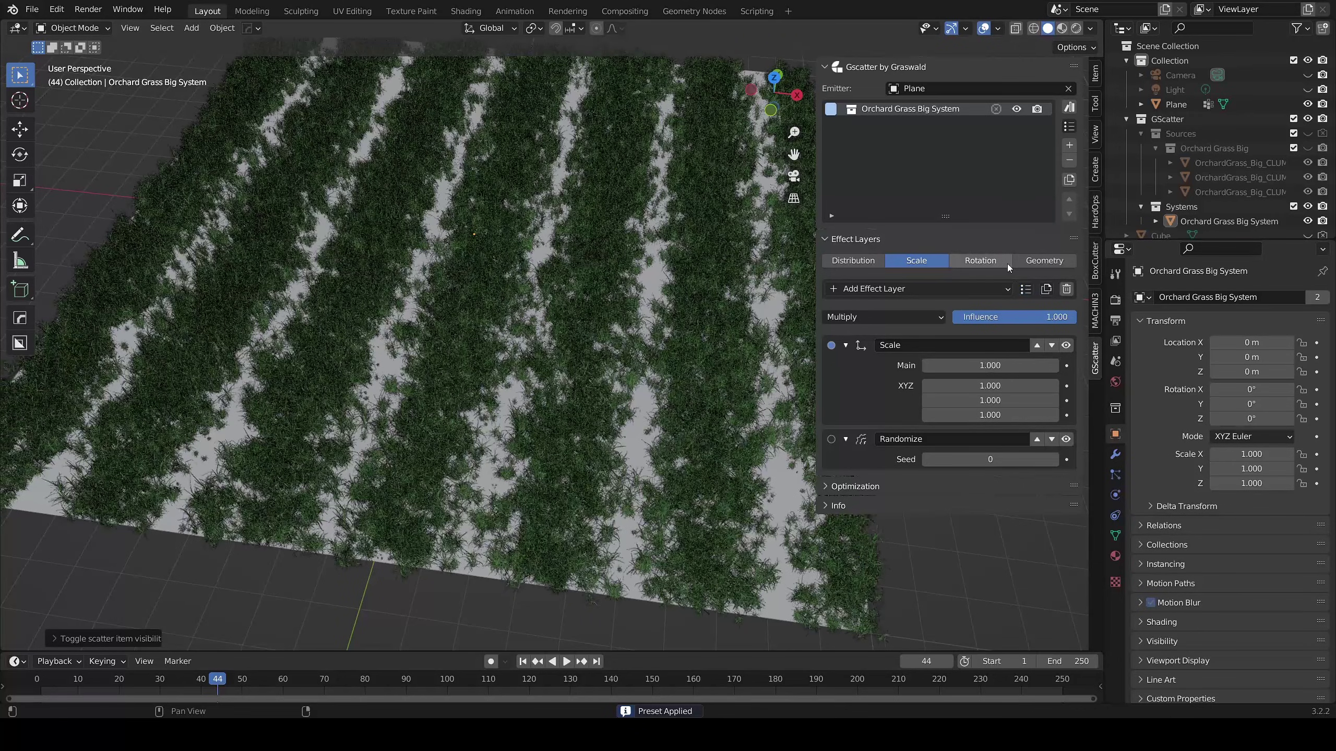
# Add a Wind layer with the "wind speed2" preset to the rotation effects and play the animation close up.
pyautogui.click(1007, 261)
pyautogui.click(877, 290)
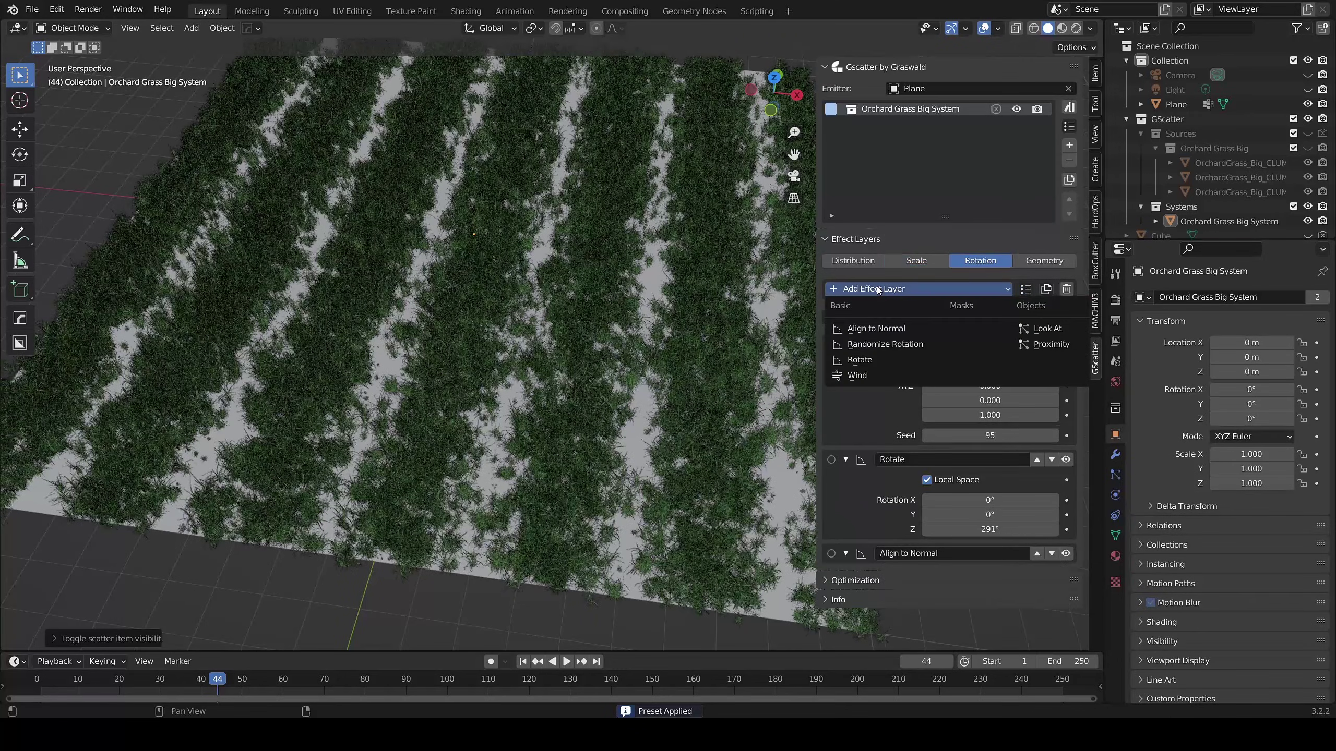
pyautogui.click(850, 375)
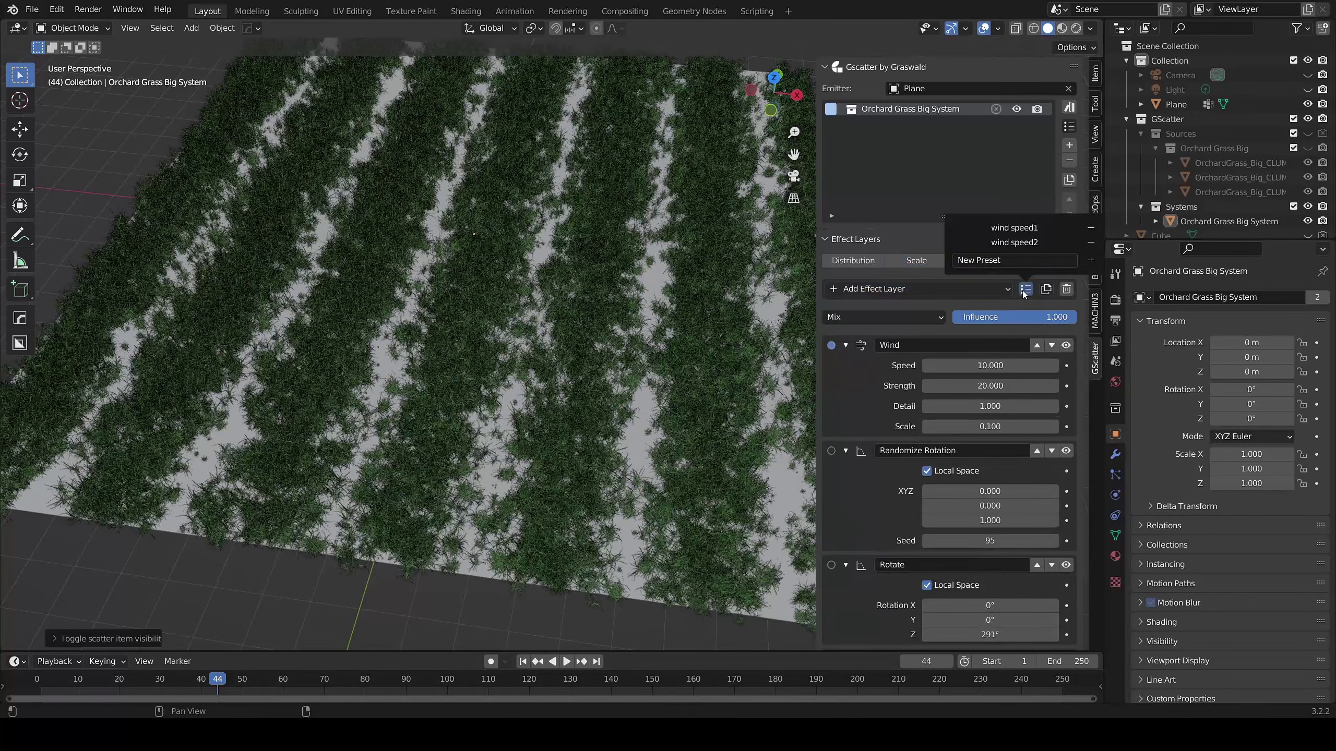
pyautogui.click(1016, 244)
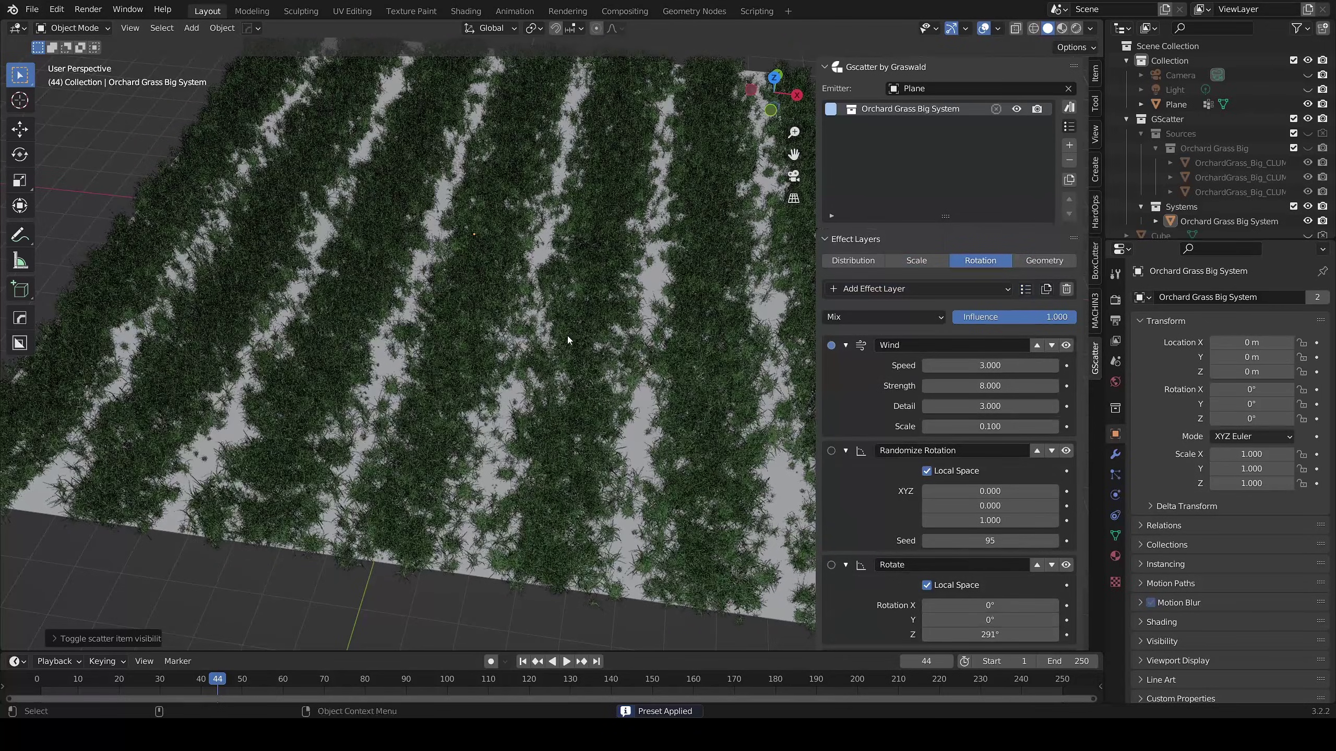
pyautogui.press('space')
pyautogui.scroll(8, 568, 321)
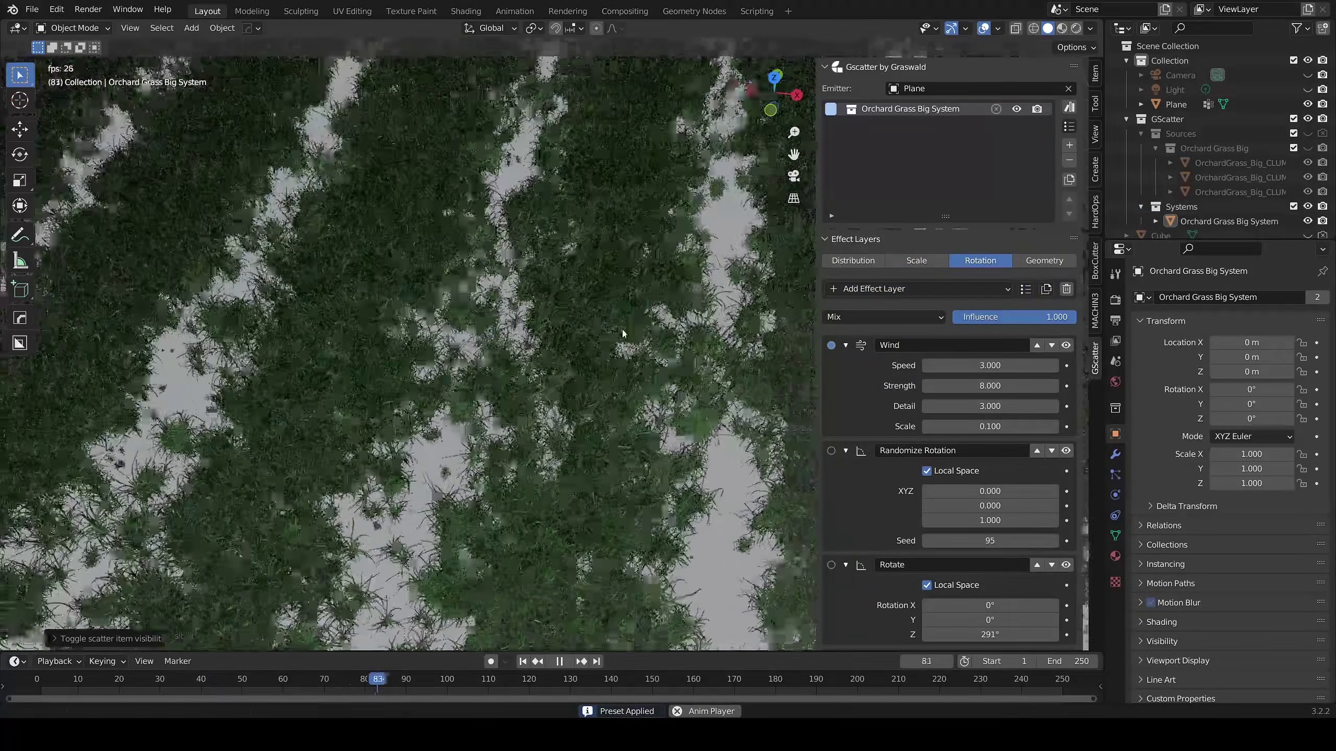
pyautogui.scroll(4, 562, 367)
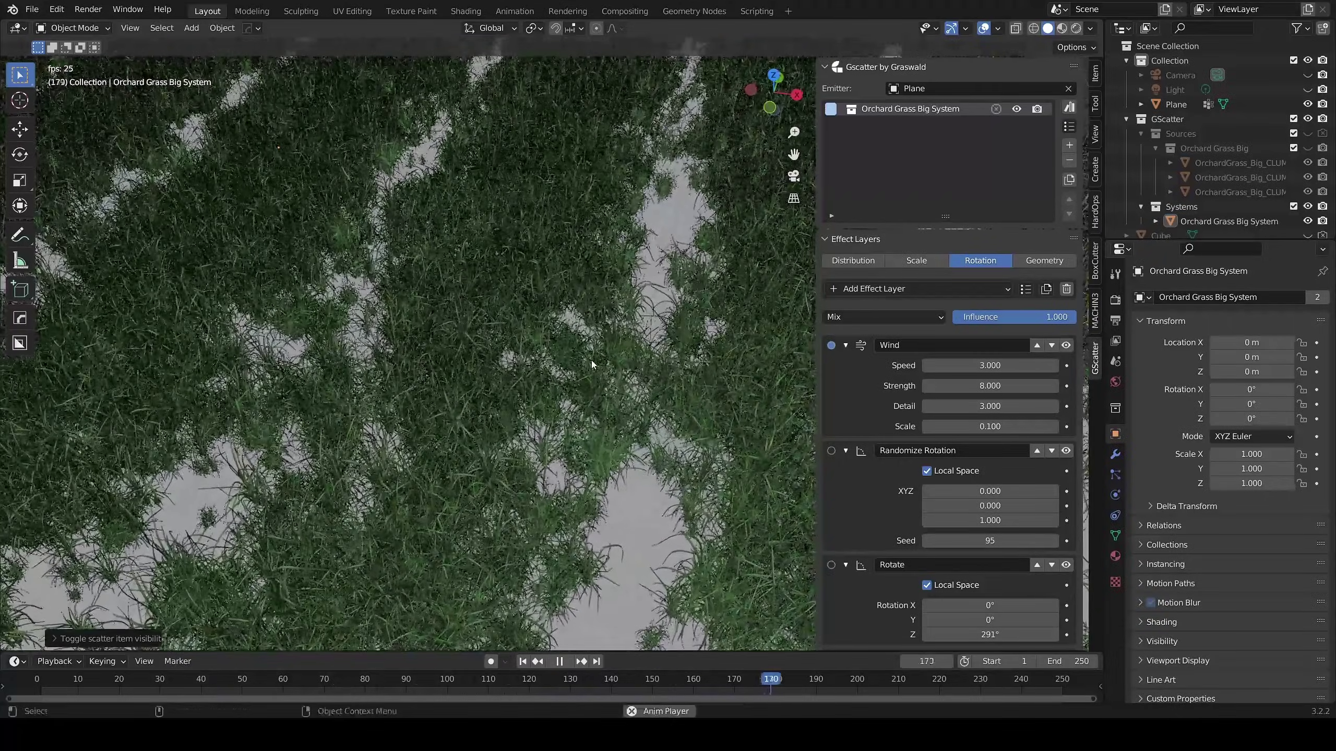
# Save the whole grass system's settings as a new system preset named "Breezy Bands!".
pyautogui.click(1068, 127)
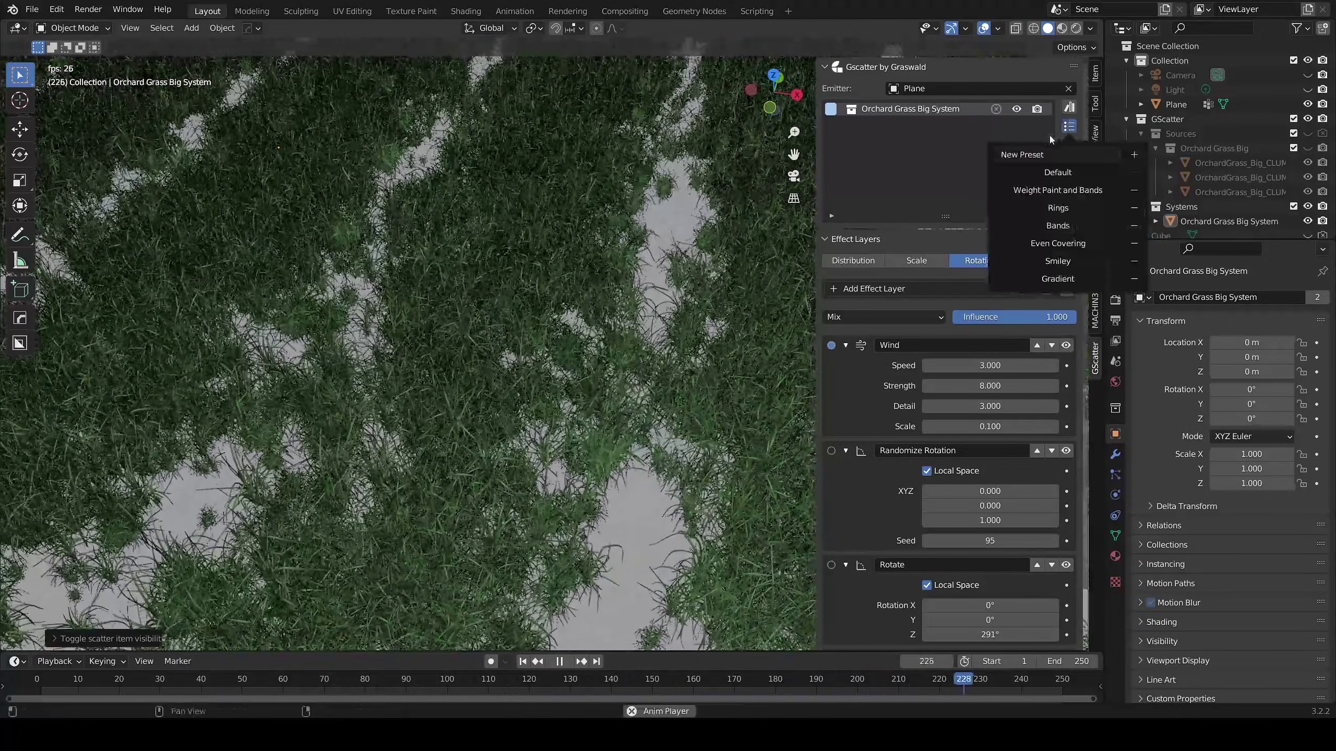
pyautogui.click(1053, 156)
pyautogui.write('Breezy Bands')
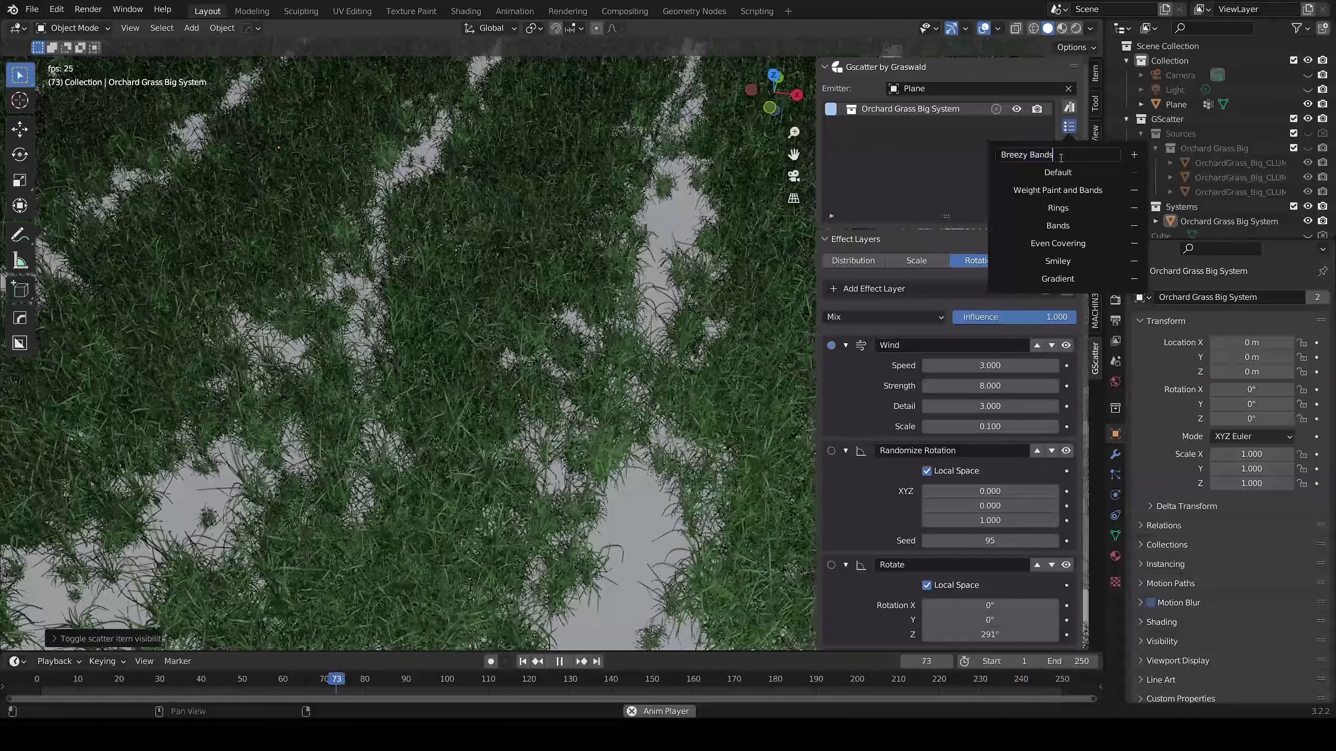
pyautogui.write('!')
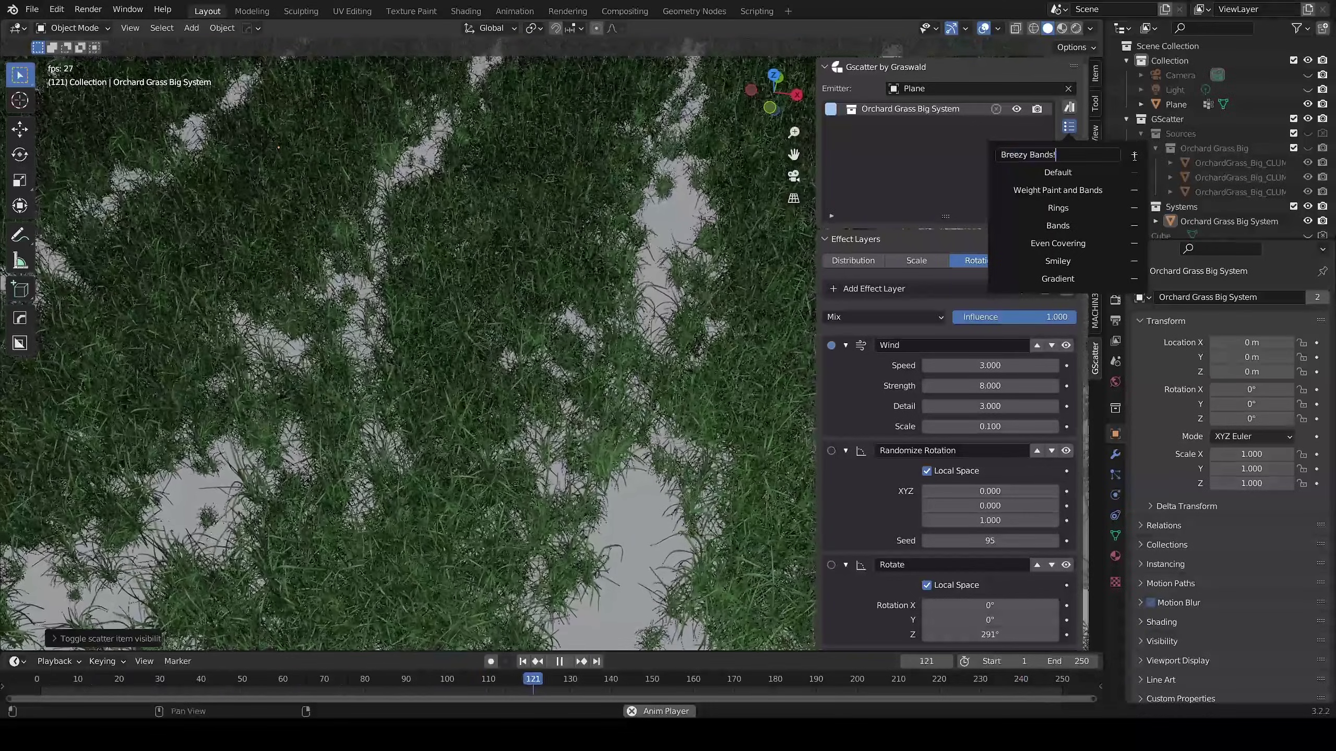
pyautogui.press('Return')
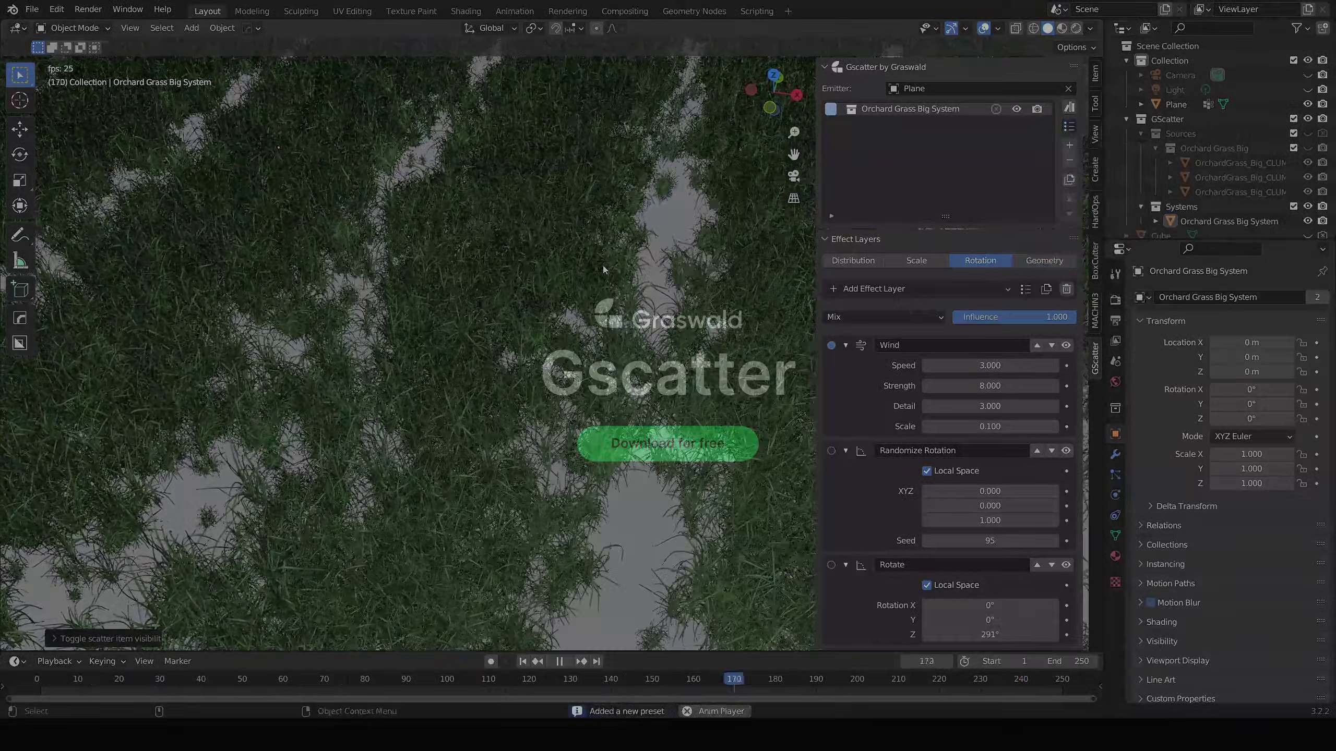